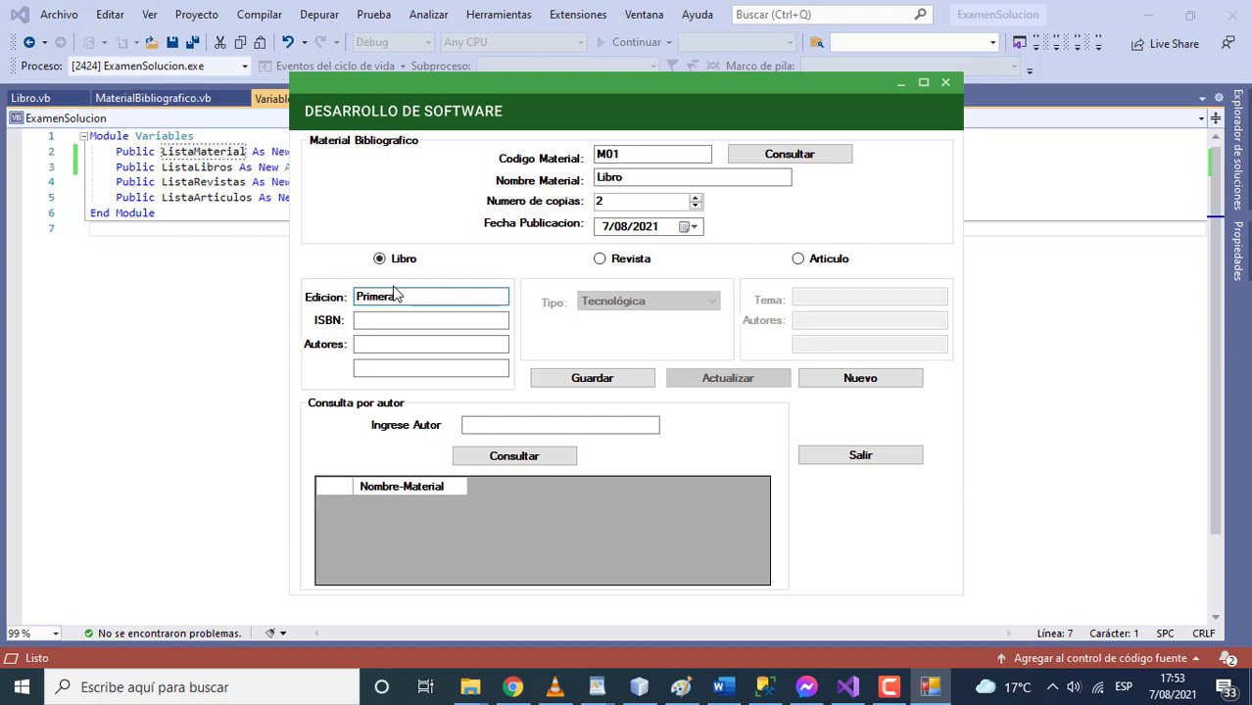
Set the ISBN of book M01 to 11111, enter the two authors' names, and save the record
{"action": "left_click", "coordinate": [392, 319]}
{"action": "type", "text": "1111"}
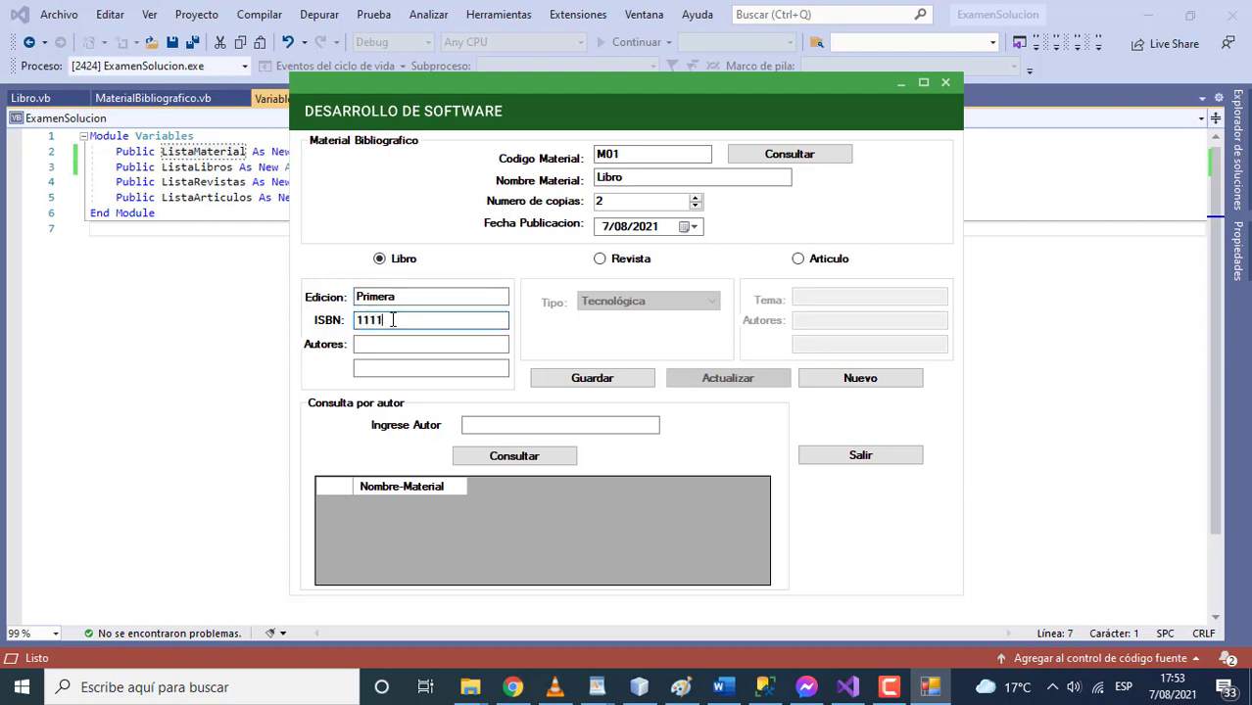
{"action": "type", "text": "1"}
{"action": "left_click", "coordinate": [392, 342]}
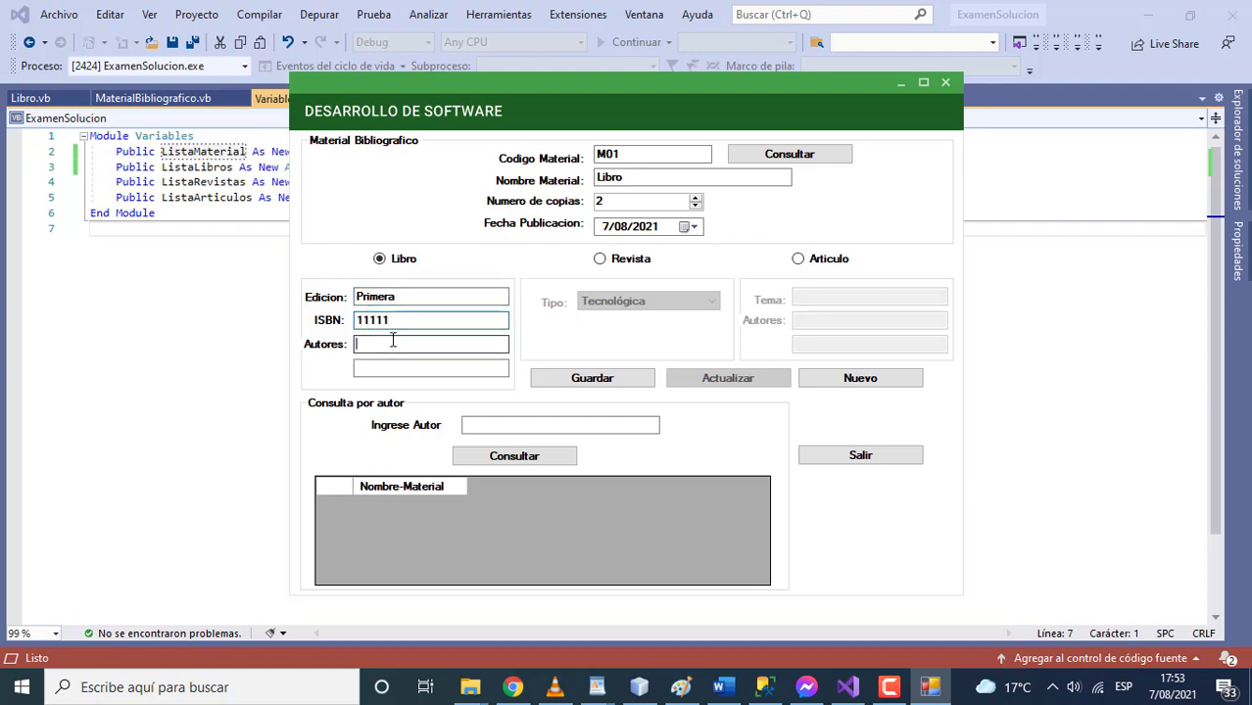
{"action": "type", "text": "Ana Rios"}
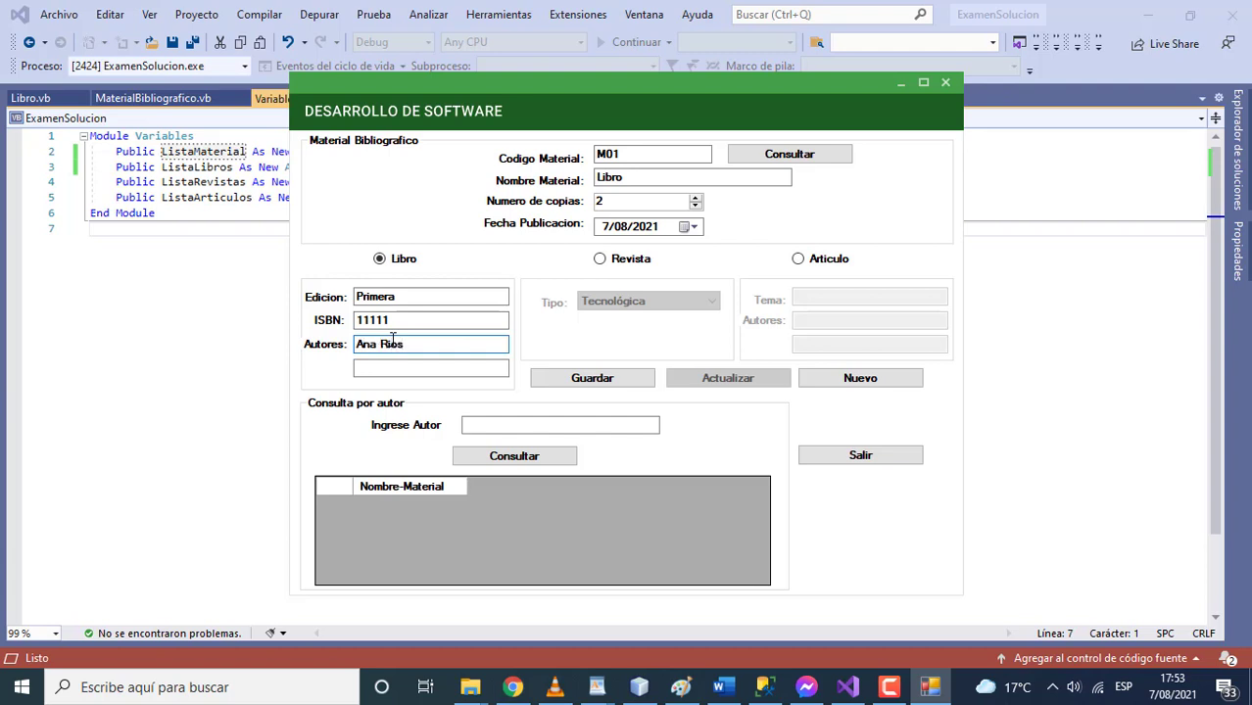
{"action": "left_click", "coordinate": [392, 367]}
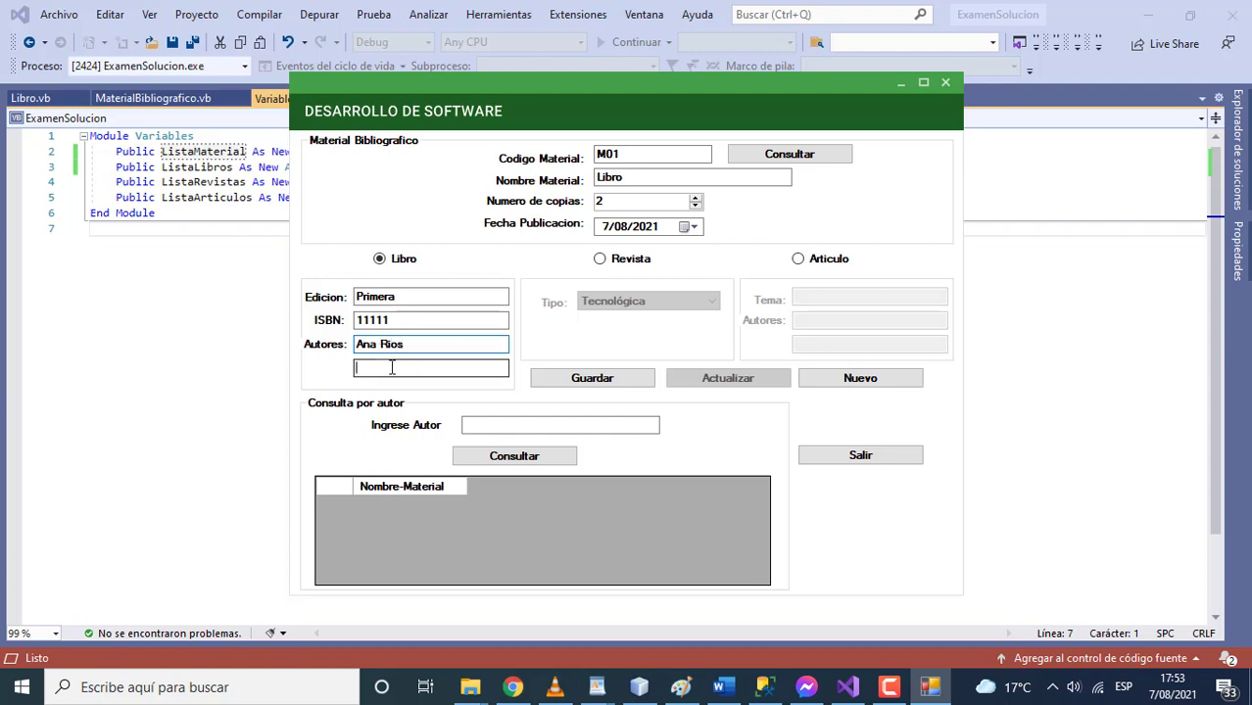
{"action": "type", "text": "Jose Jose"}
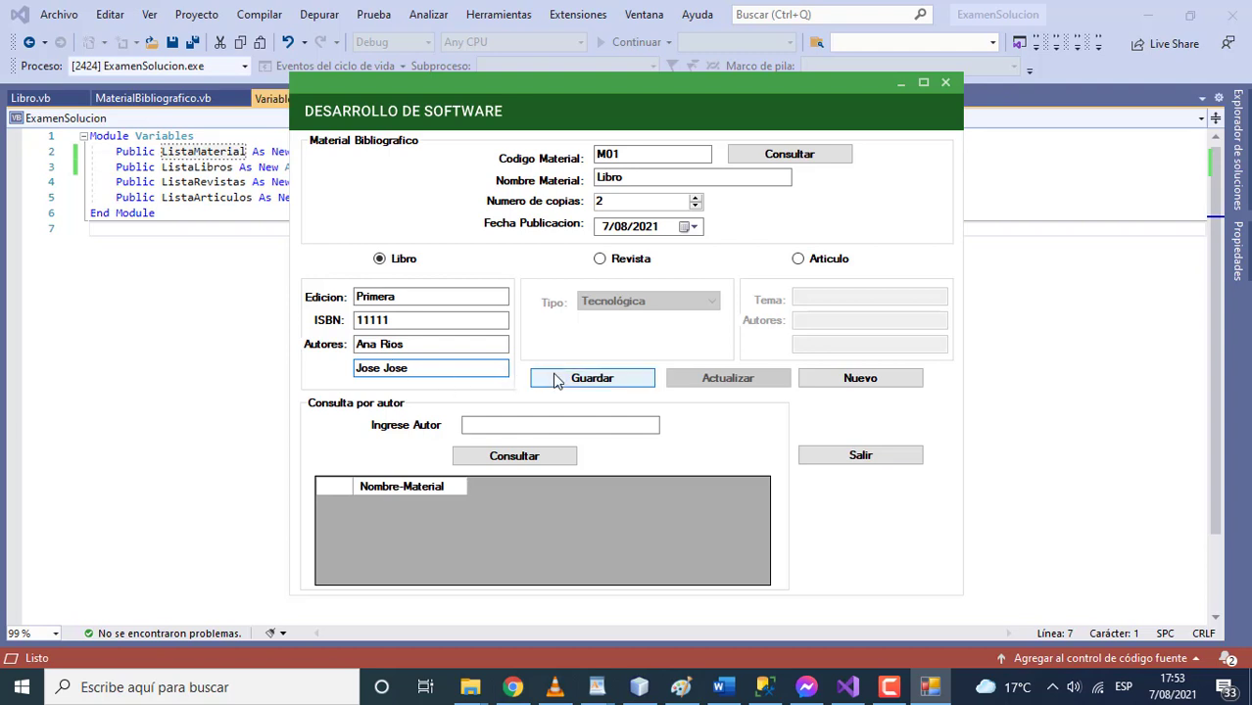
{"action": "left_click", "coordinate": [558, 378]}
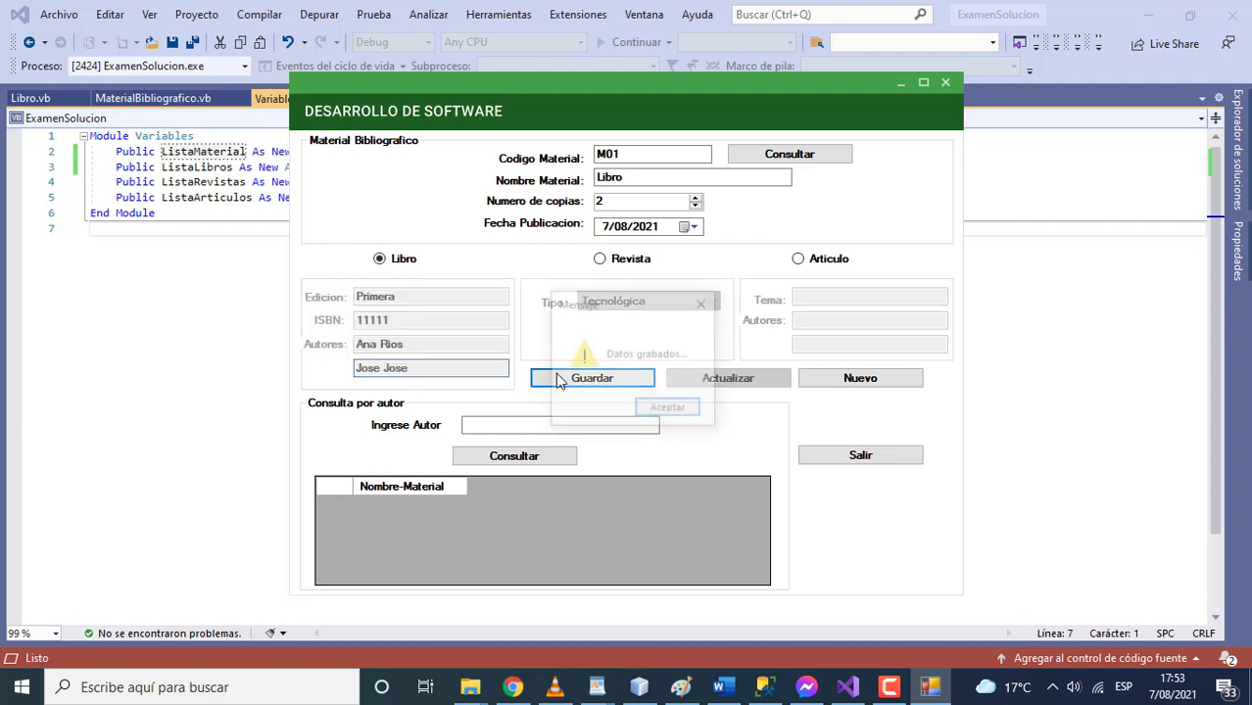
{"action": "left_click", "coordinate": [652, 412]}
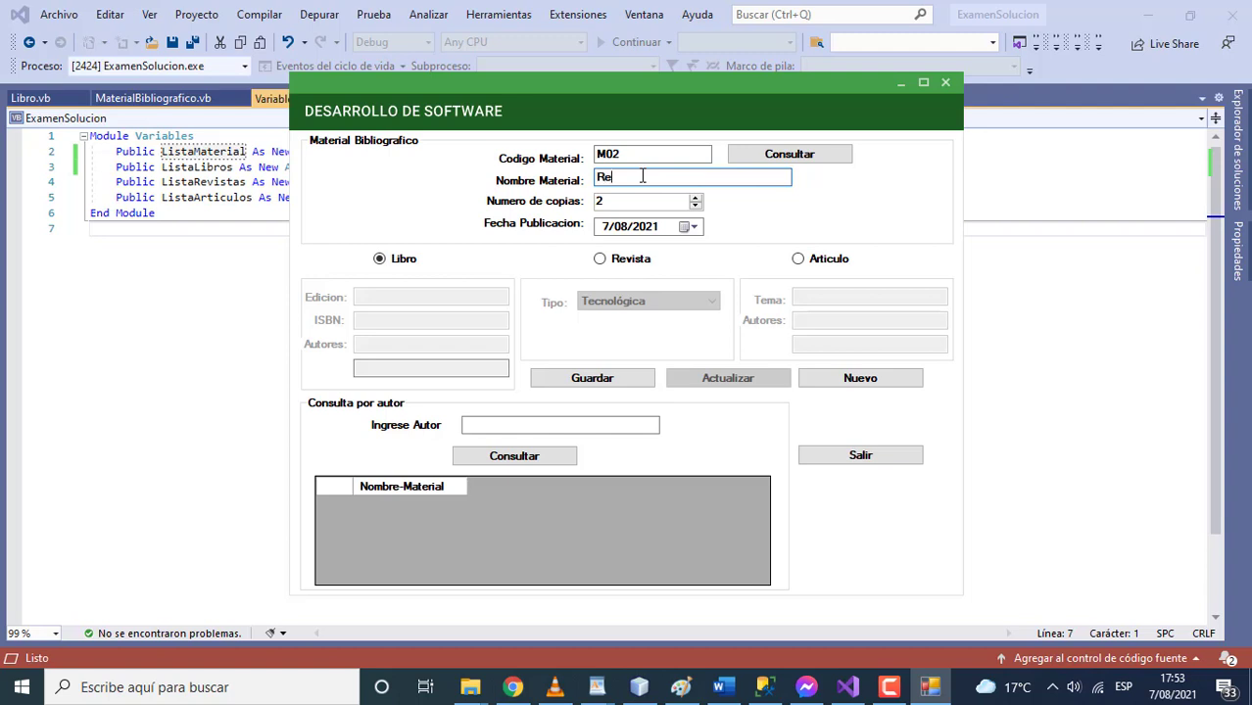
Save material M02 as a Revista record named Revista, with 1 copy and type Social
{"action": "type", "text": "Revista"}
{"action": "left_click", "coordinate": [696, 206]}
{"action": "left_click", "coordinate": [631, 260]}
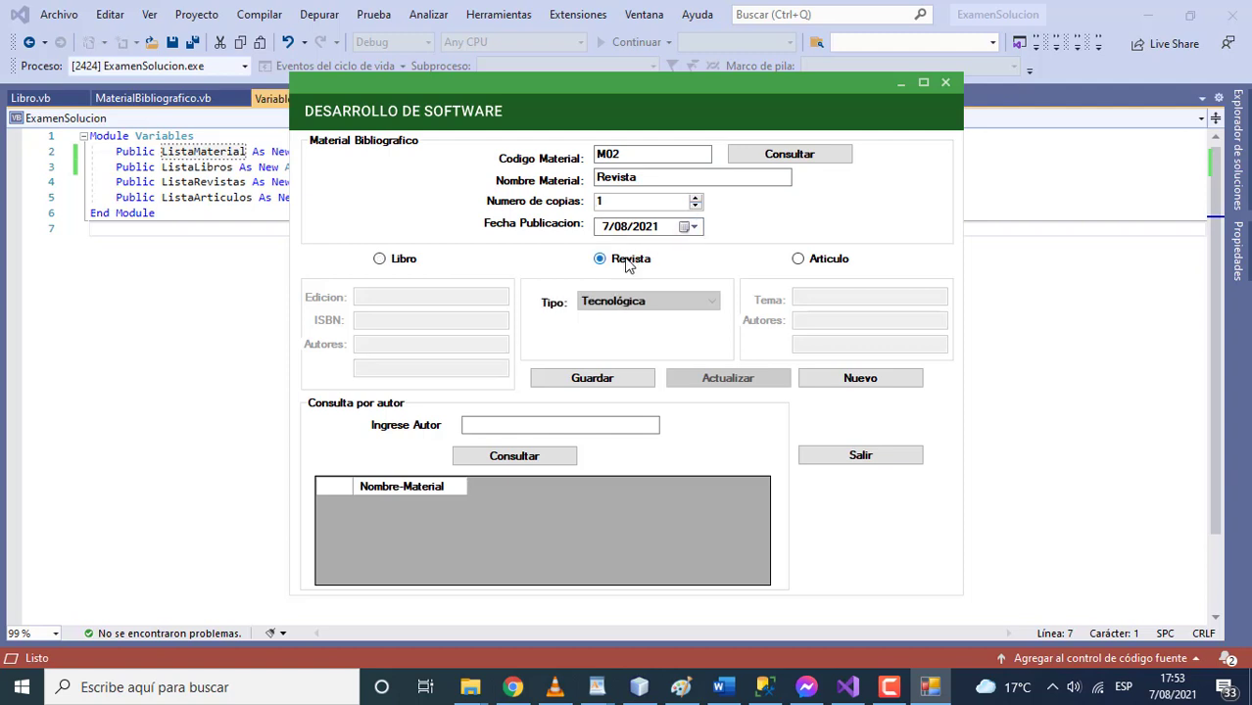
{"action": "left_click", "coordinate": [617, 303]}
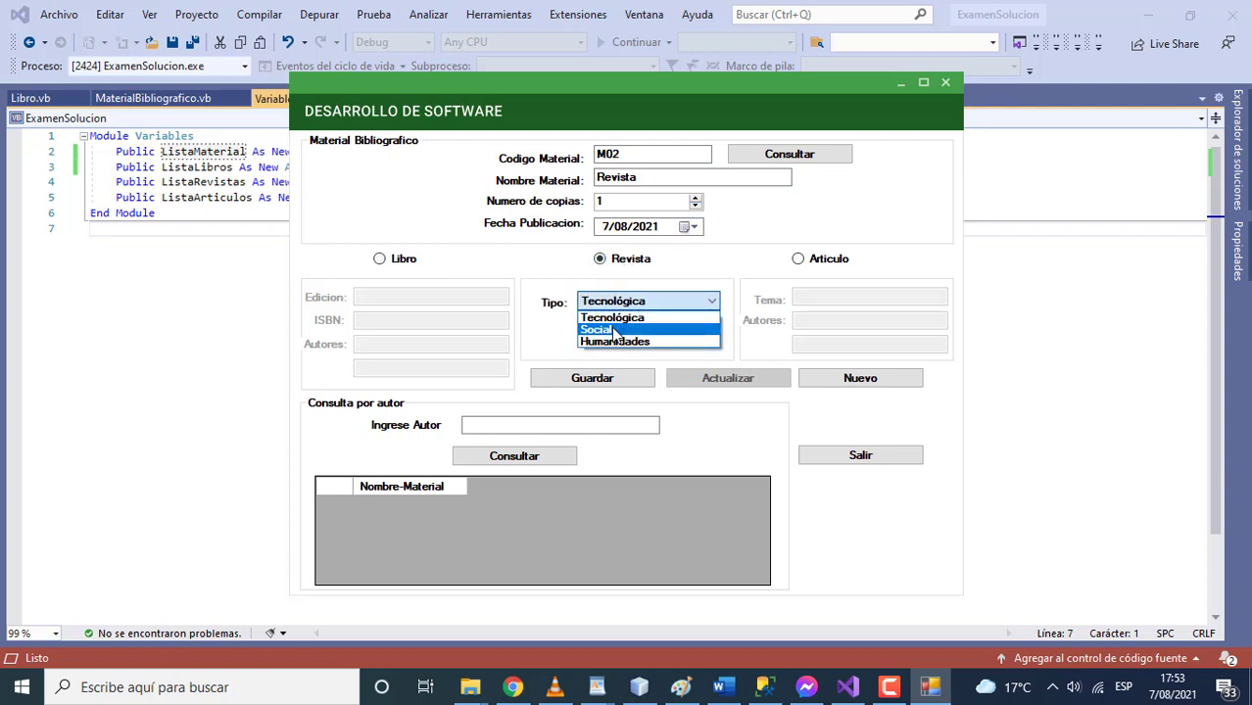
{"action": "left_click", "coordinate": [611, 326]}
{"action": "left_click", "coordinate": [616, 378]}
{"action": "left_click", "coordinate": [666, 408]}
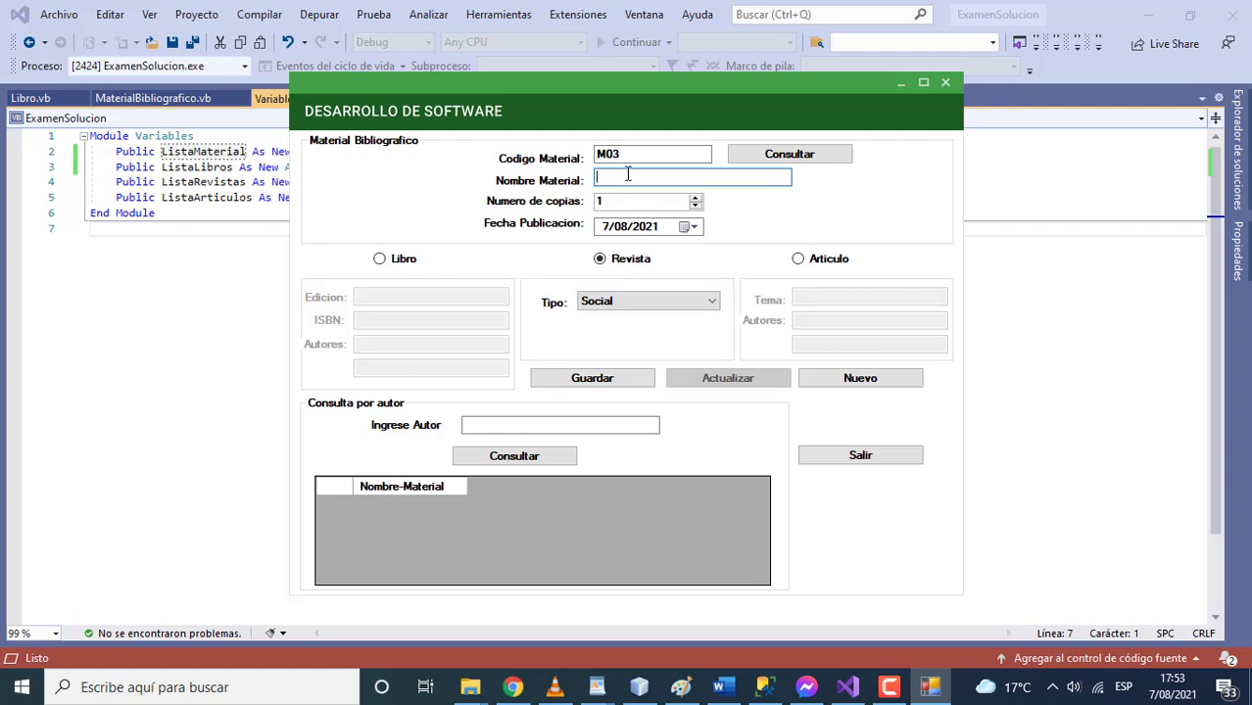
Save material M03 as an Articulo record named Articulo, with 2 copies, topic POO and one author's name
{"action": "type", "text": "Articulo"}
{"action": "left_click", "coordinate": [694, 197]}
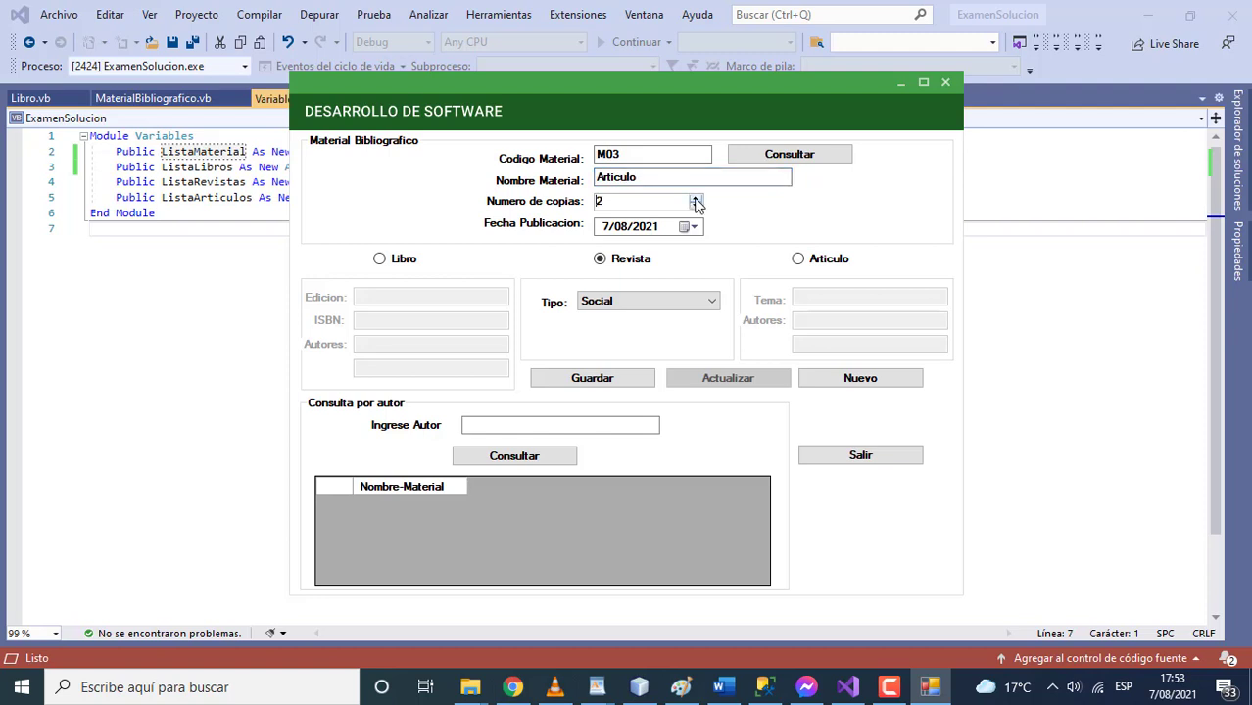
{"action": "left_click", "coordinate": [799, 260]}
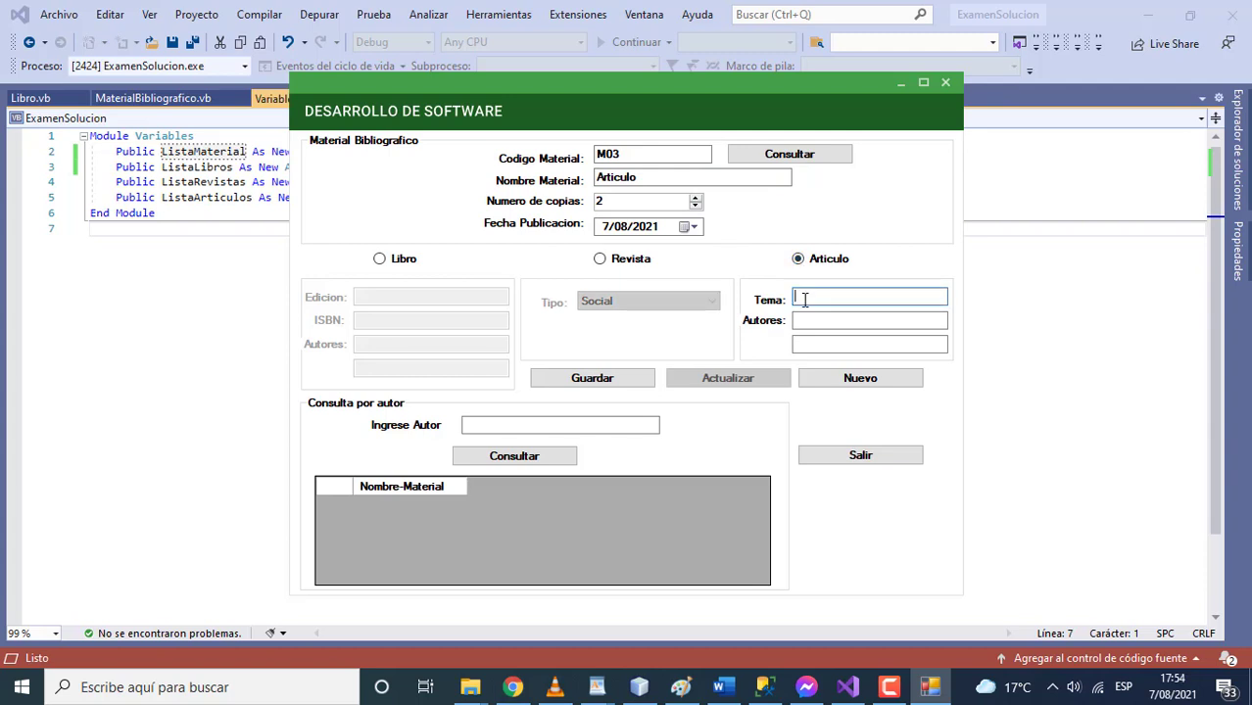
{"action": "type", "text": "POO"}
{"action": "left_click", "coordinate": [808, 317]}
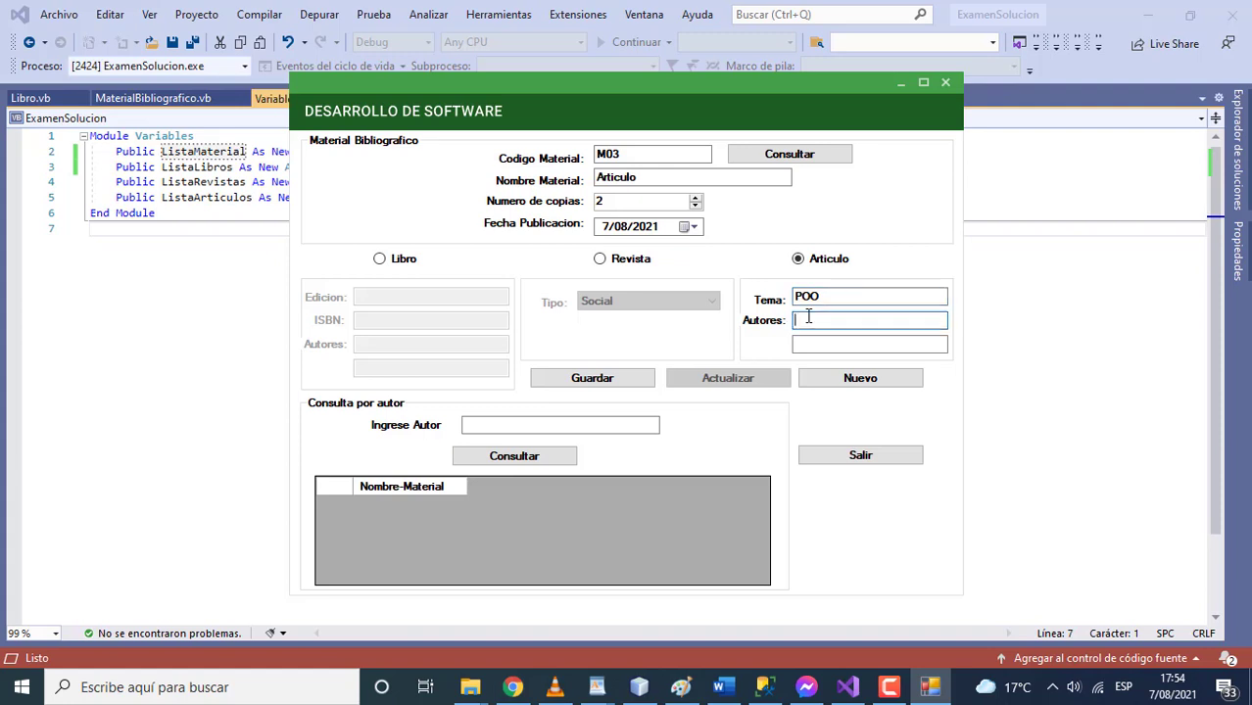
{"action": "type", "text": "Pedro Aliaga"}
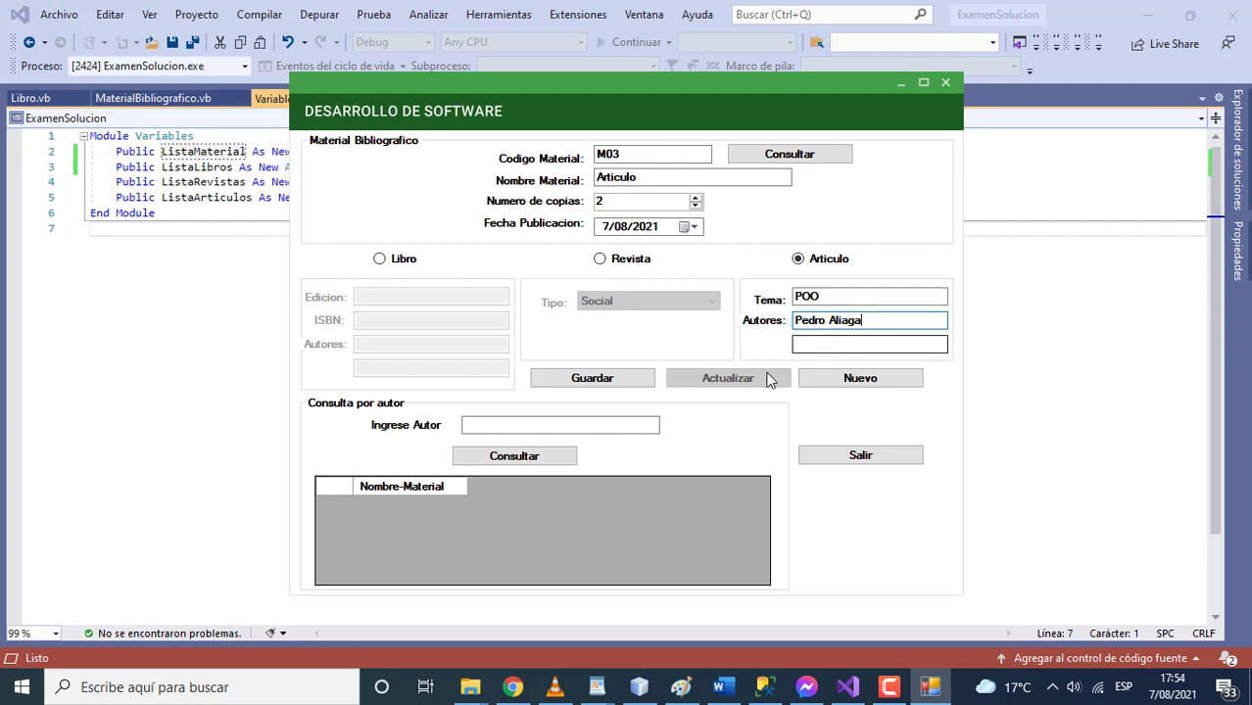
{"action": "left_click", "coordinate": [614, 380]}
{"action": "left_click", "coordinate": [663, 410]}
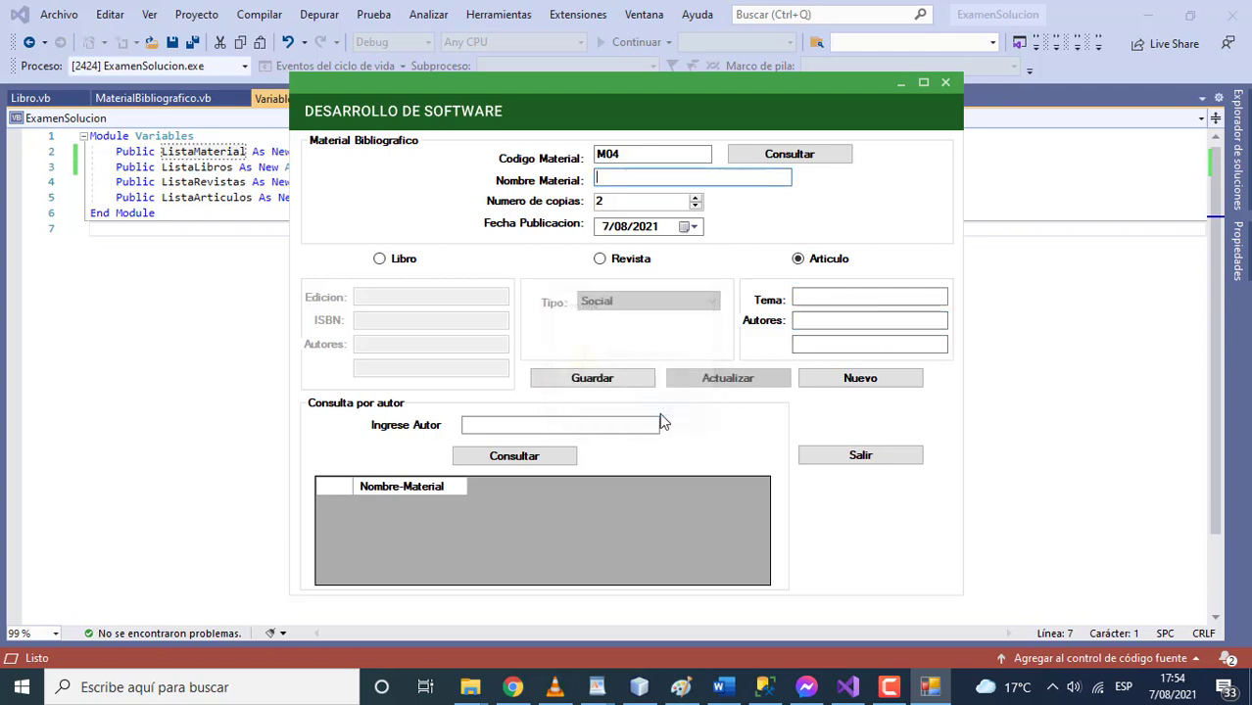
Look up material M01 and update its edition to Primera Edicion
{"action": "left_click", "coordinate": [654, 158]}
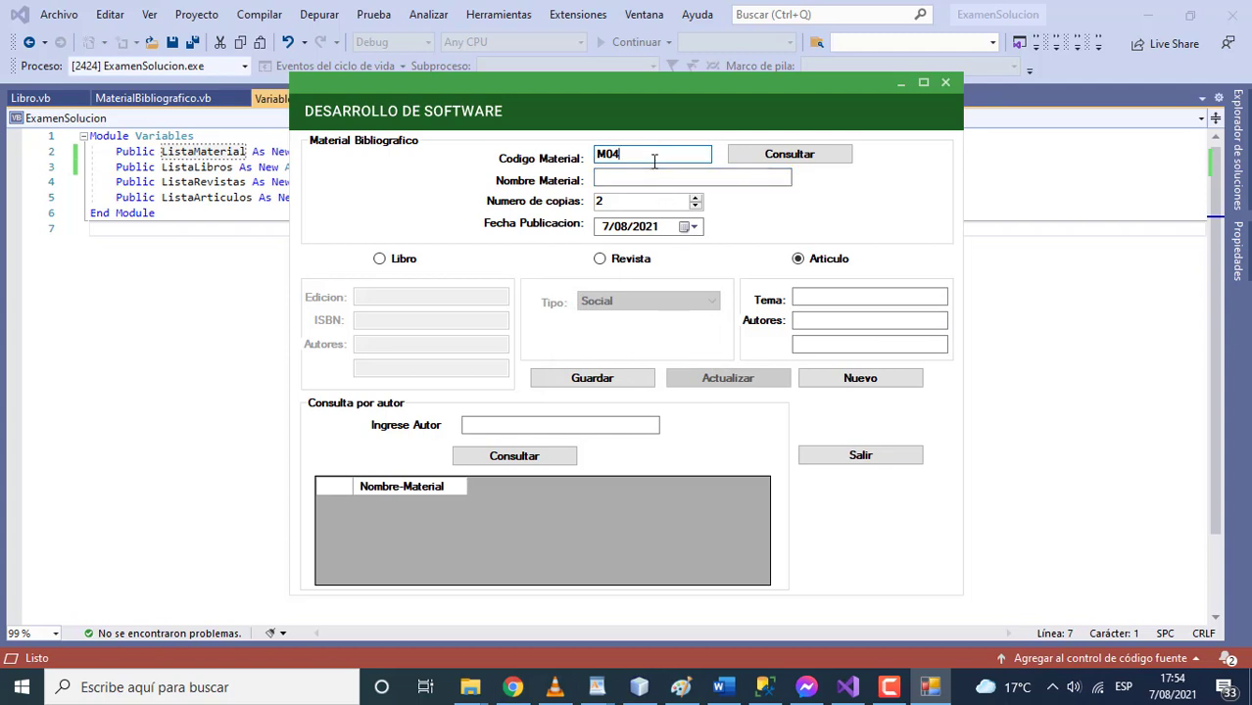
{"action": "type", "text": "1"}
{"action": "left_click", "coordinate": [755, 159]}
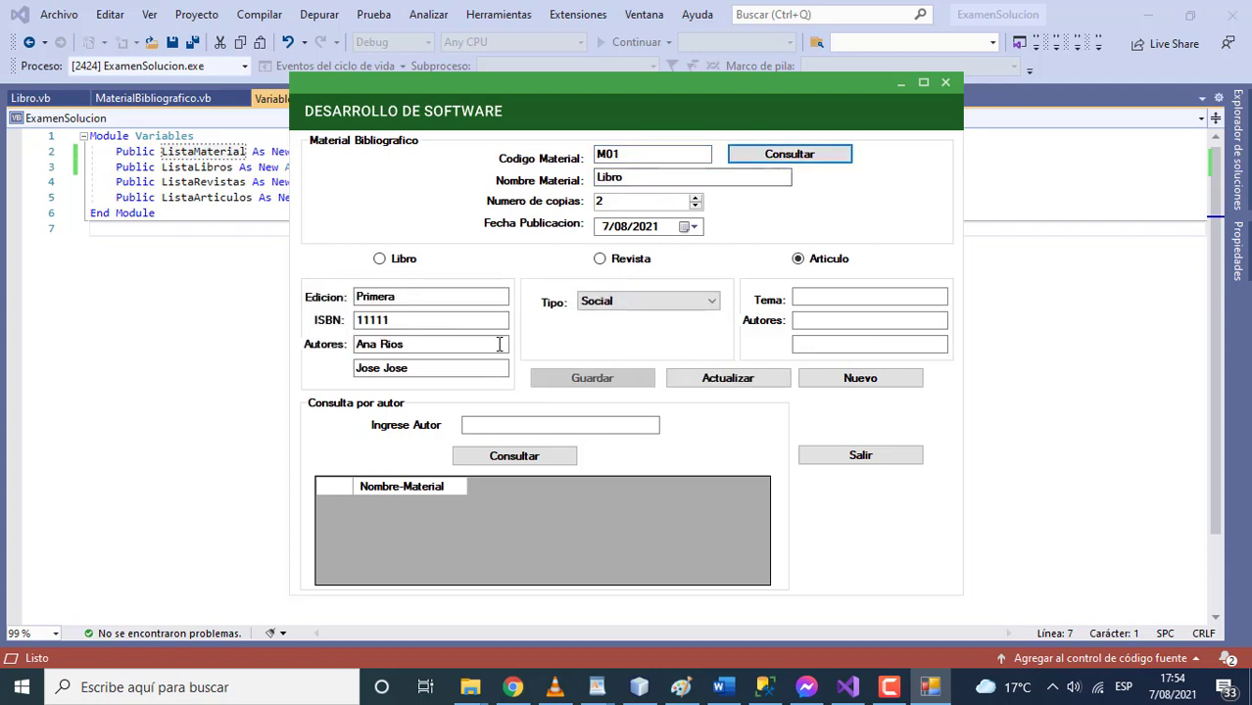
{"action": "left_click", "coordinate": [424, 345]}
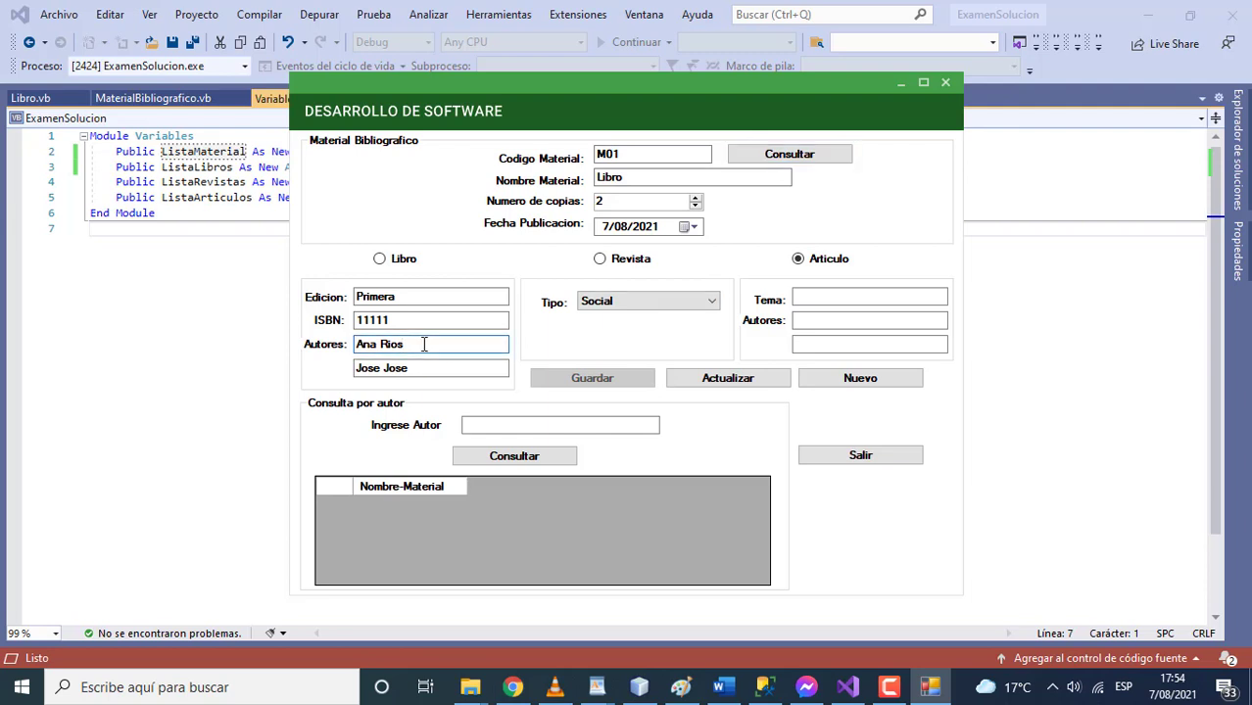
{"action": "left_click", "coordinate": [438, 300]}
{"action": "type", "text": "Edicion"}
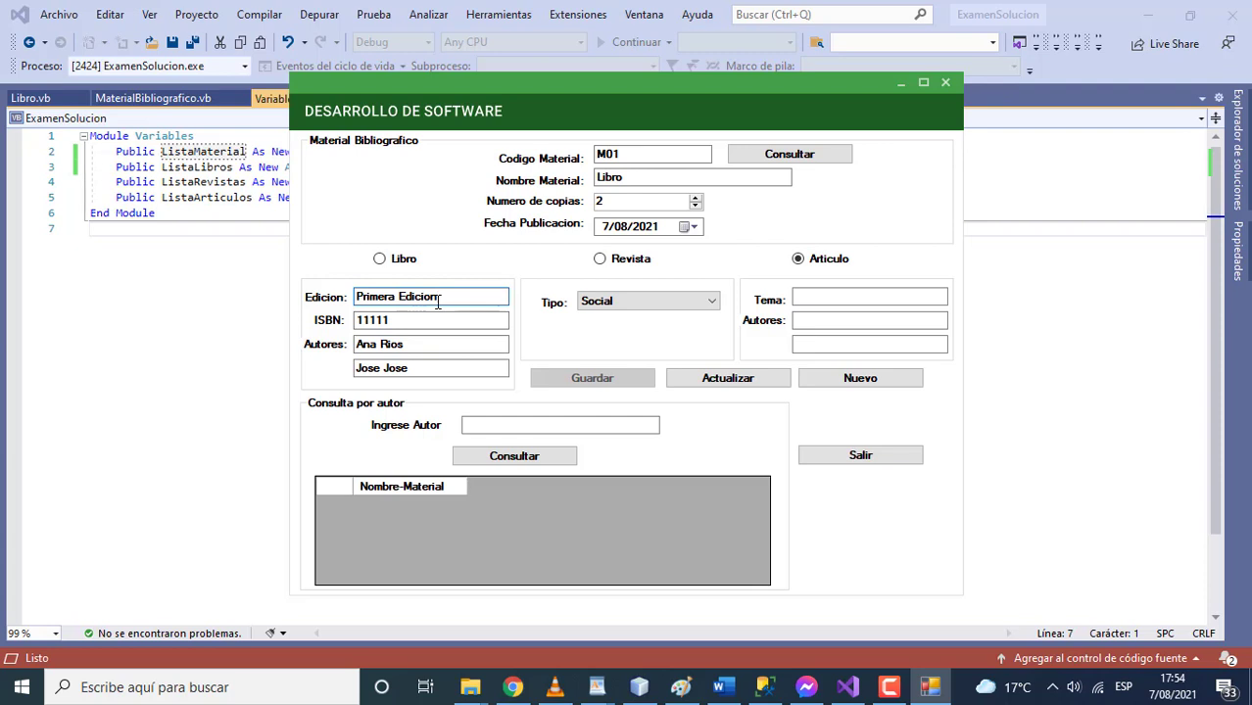
{"action": "left_click", "coordinate": [686, 379]}
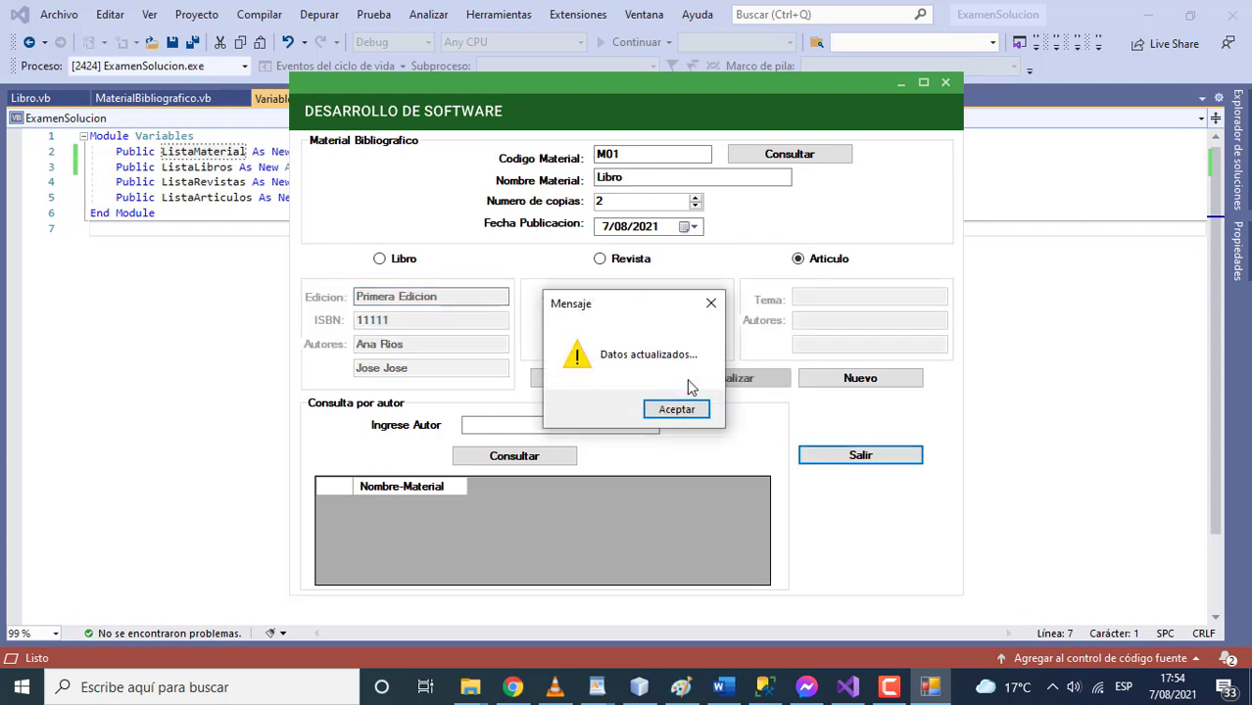
{"action": "left_click", "coordinate": [651, 410]}
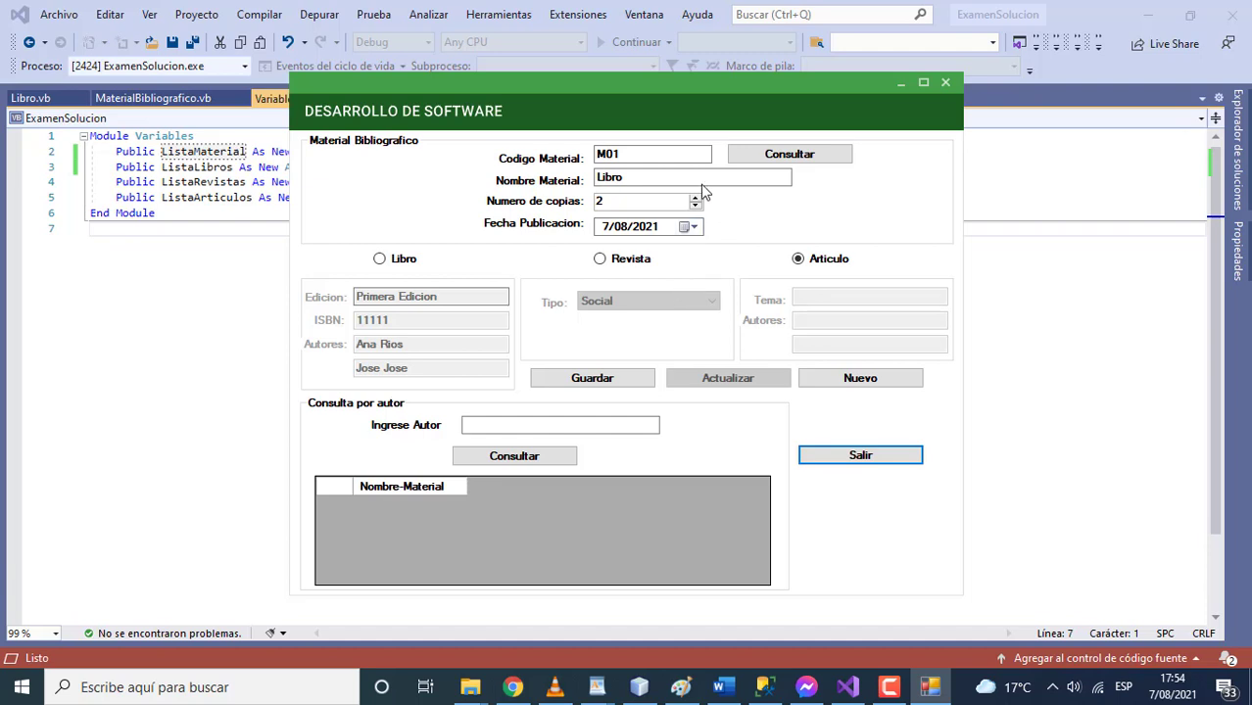
Look up the saved records of materials M02 and M01 by their codes
{"action": "left_click", "coordinate": [650, 156]}
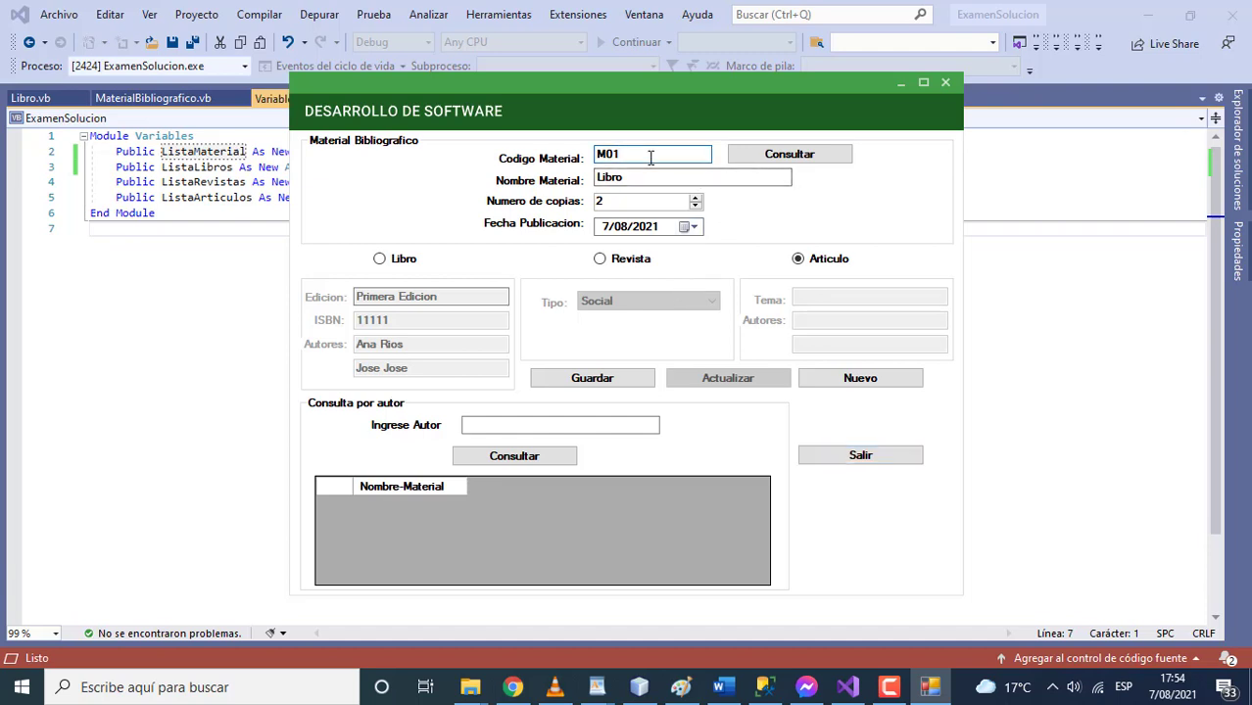
{"action": "type", "text": "2"}
{"action": "left_click", "coordinate": [784, 154]}
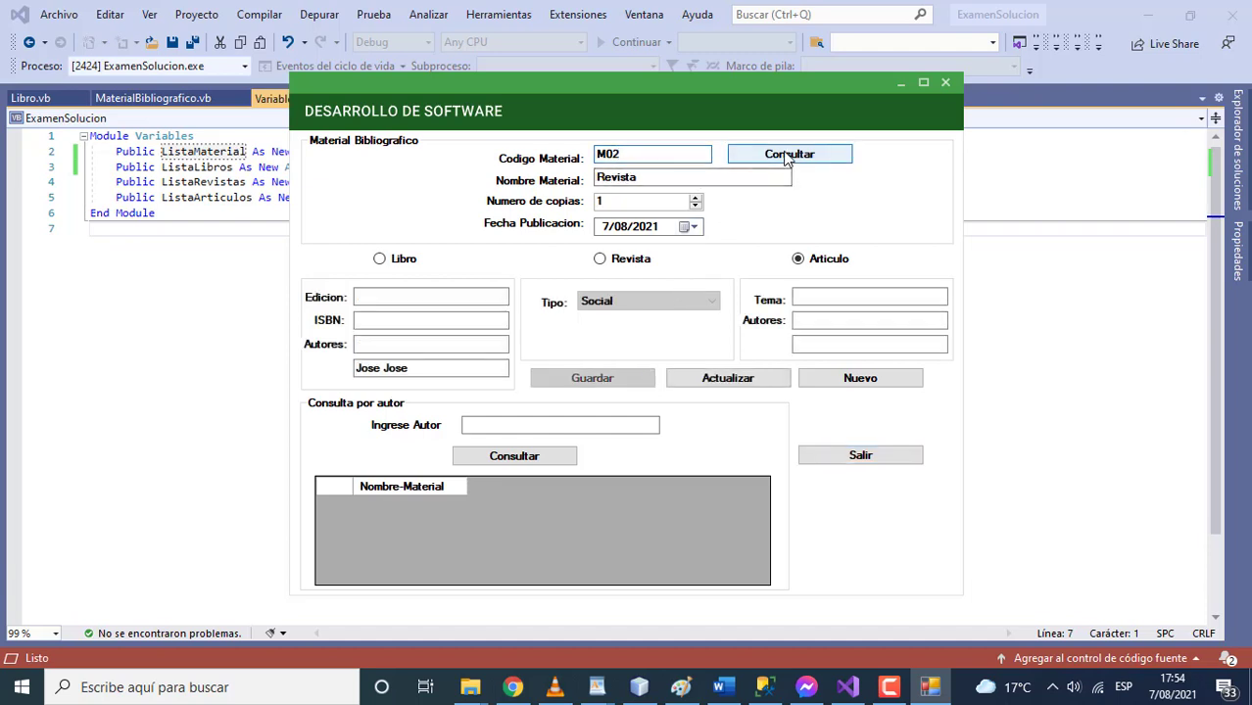
{"action": "left_click", "coordinate": [649, 155]}
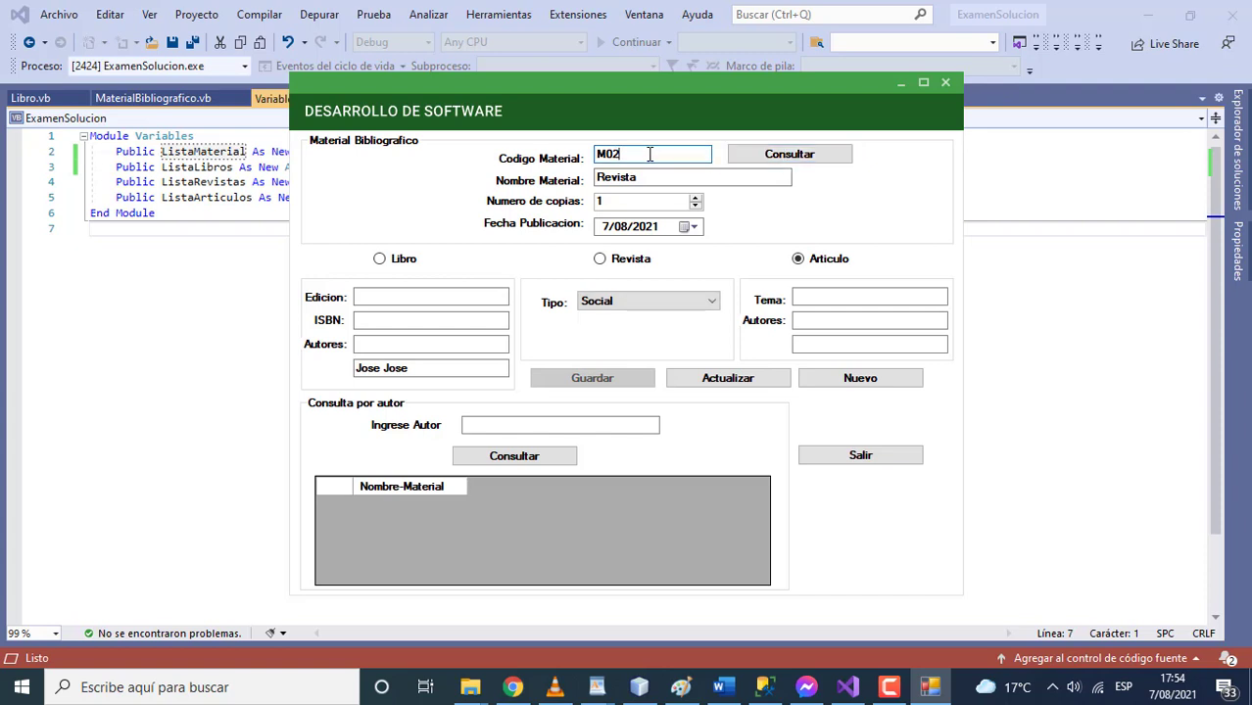
{"action": "type", "text": "1"}
{"action": "left_click", "coordinate": [759, 162]}
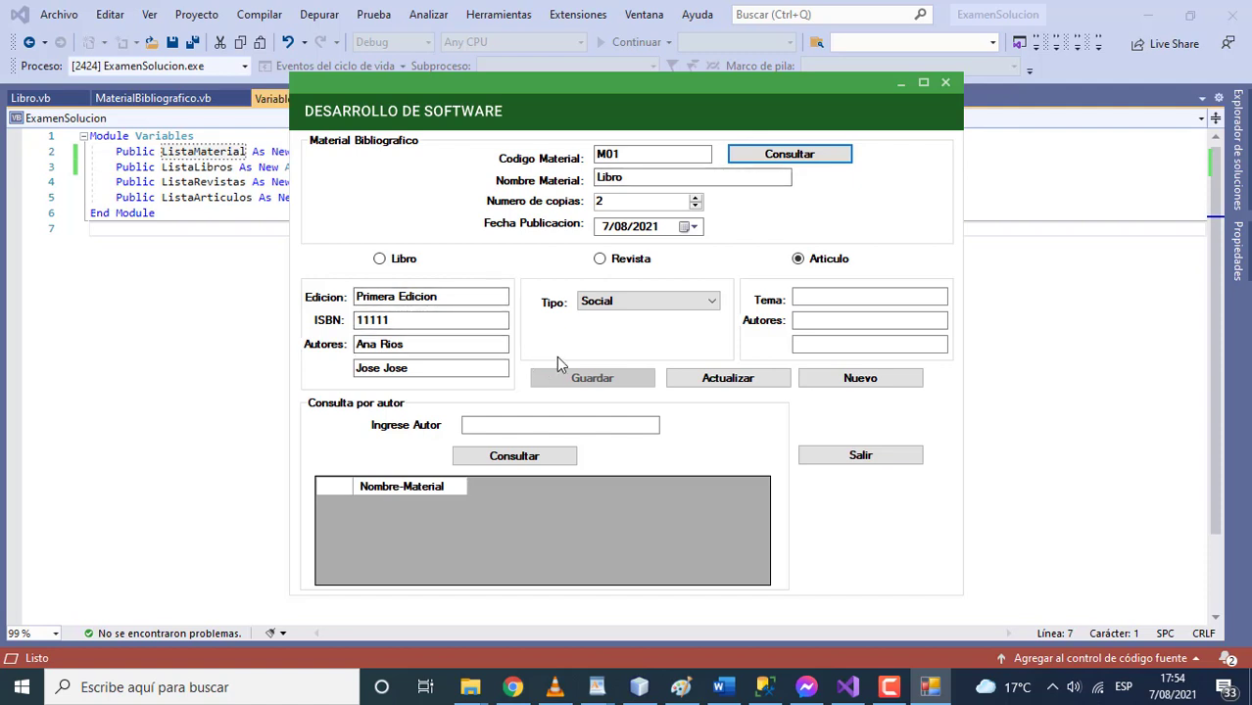
Look up material M03 and update it with a second author's name
{"action": "left_click", "coordinate": [639, 157]}
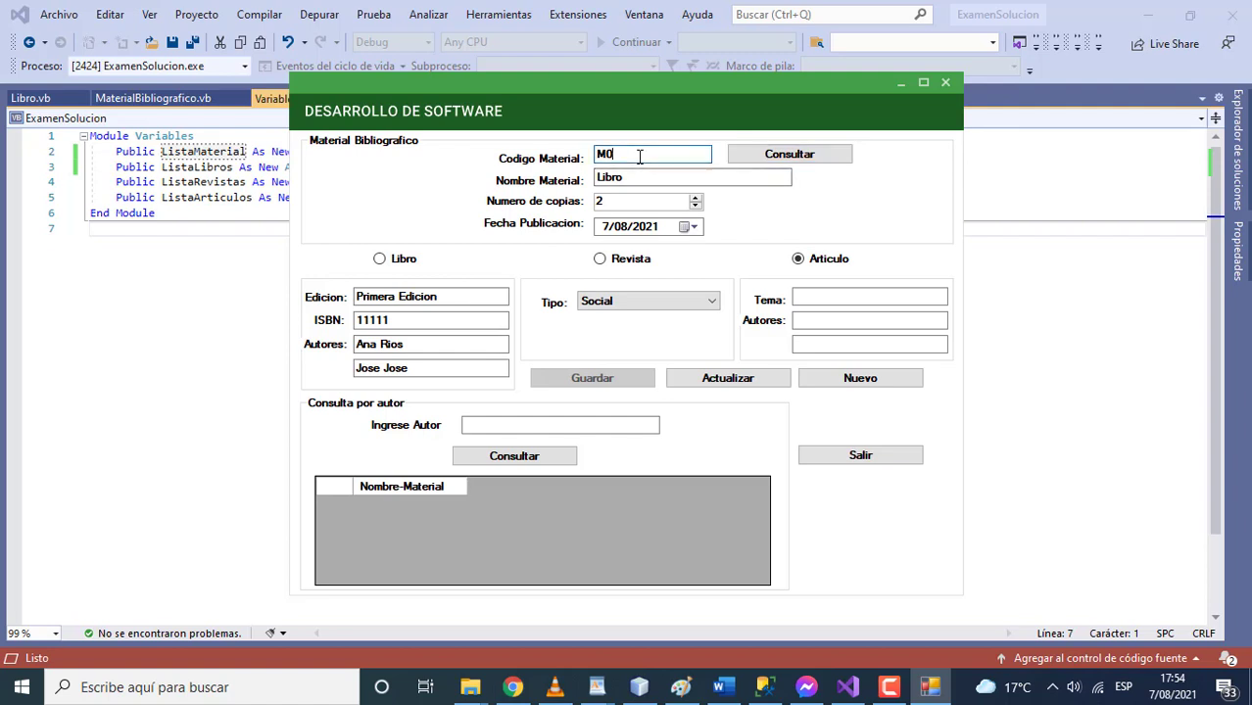
{"action": "left_click", "coordinate": [780, 157]}
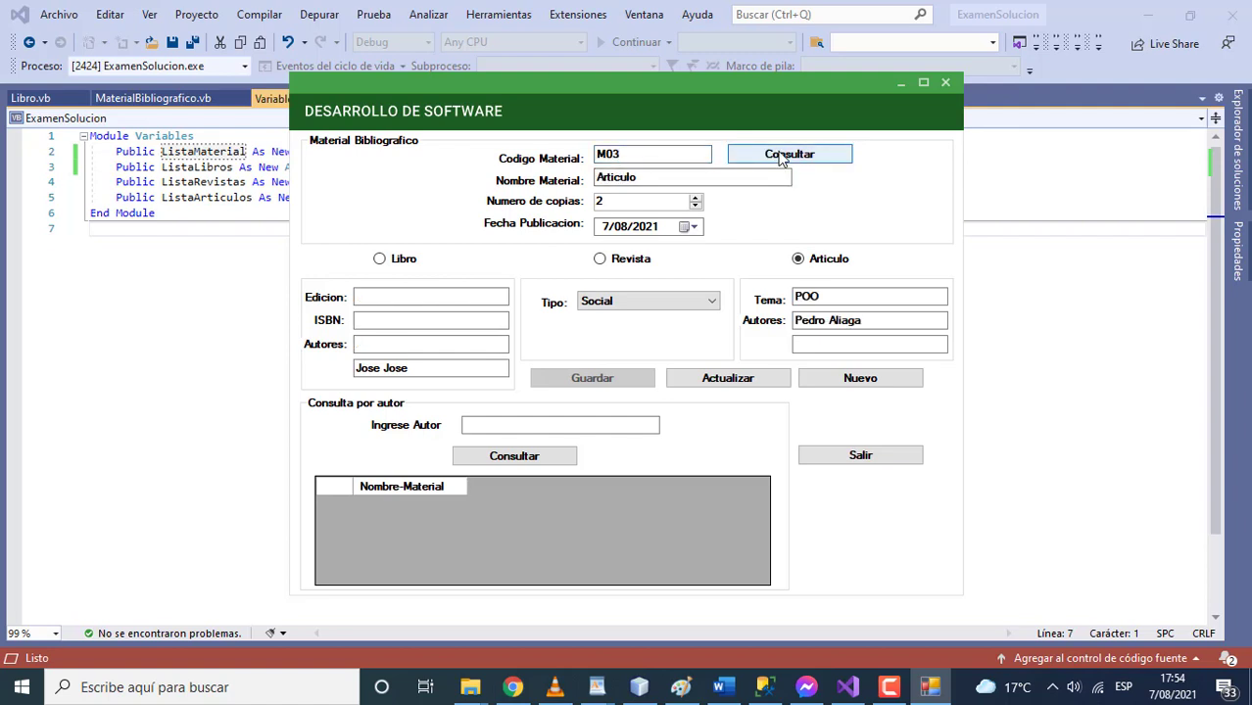
{"action": "left_click", "coordinate": [813, 348]}
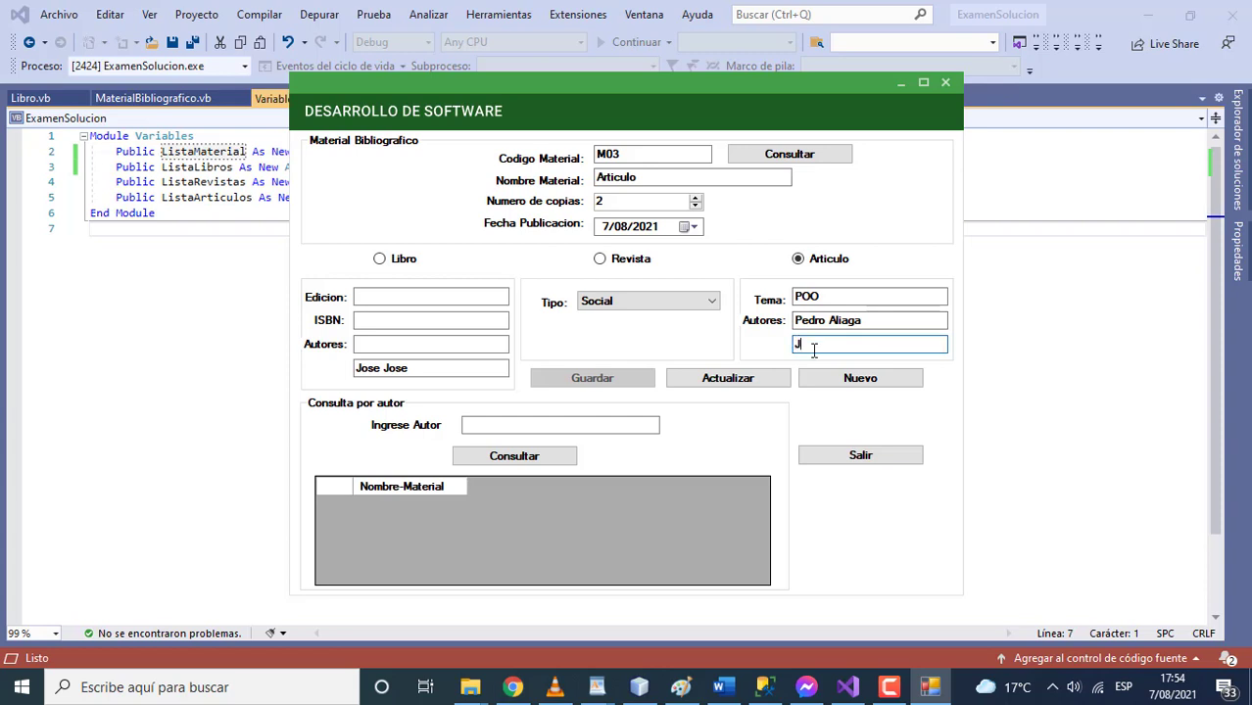
{"action": "type", "text": "Jorge Piero"}
{"action": "left_click", "coordinate": [761, 381]}
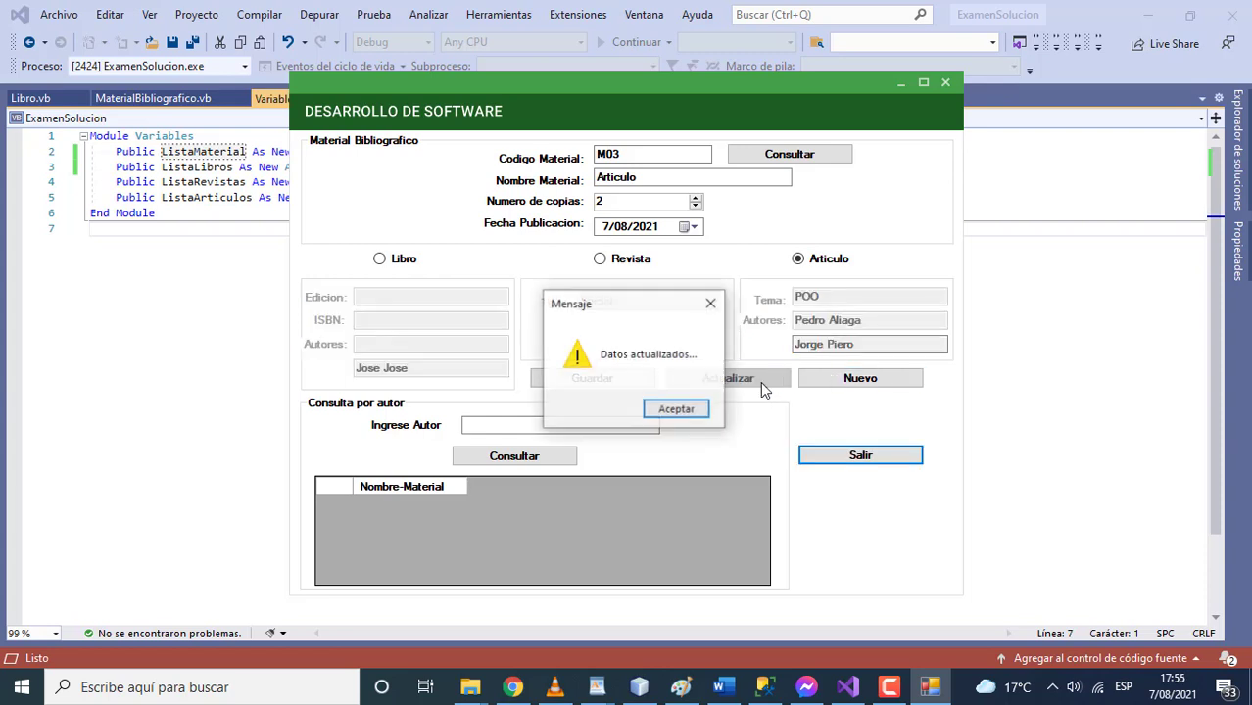
{"action": "left_click", "coordinate": [701, 409]}
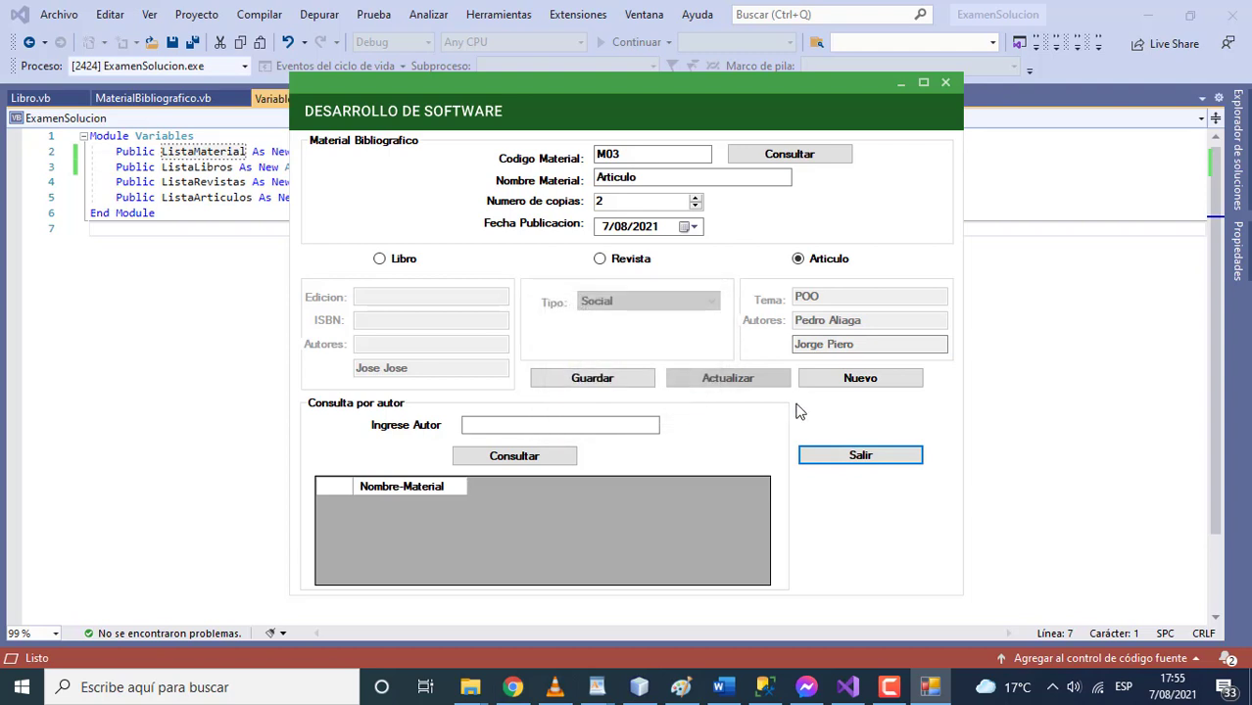
Reset the form for a new record and look up material M03 again to check its authors
{"action": "left_click", "coordinate": [834, 382]}
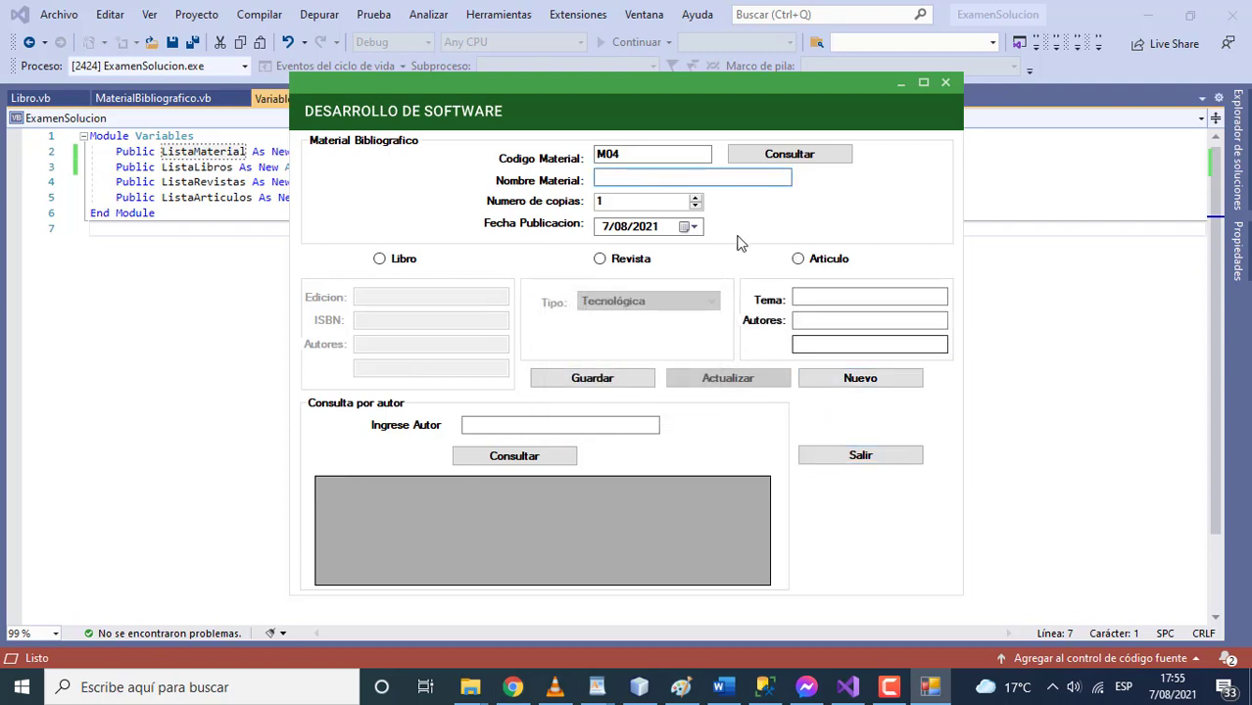
{"action": "left_click", "coordinate": [650, 154]}
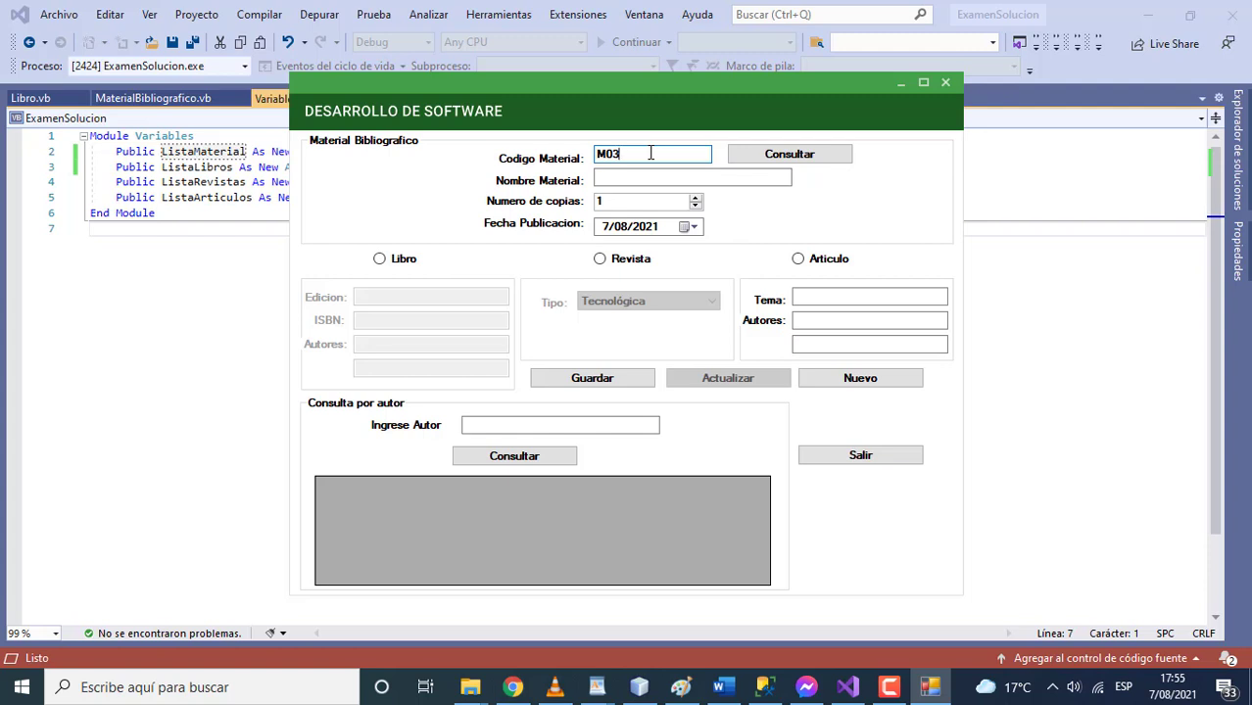
{"action": "left_click", "coordinate": [742, 159]}
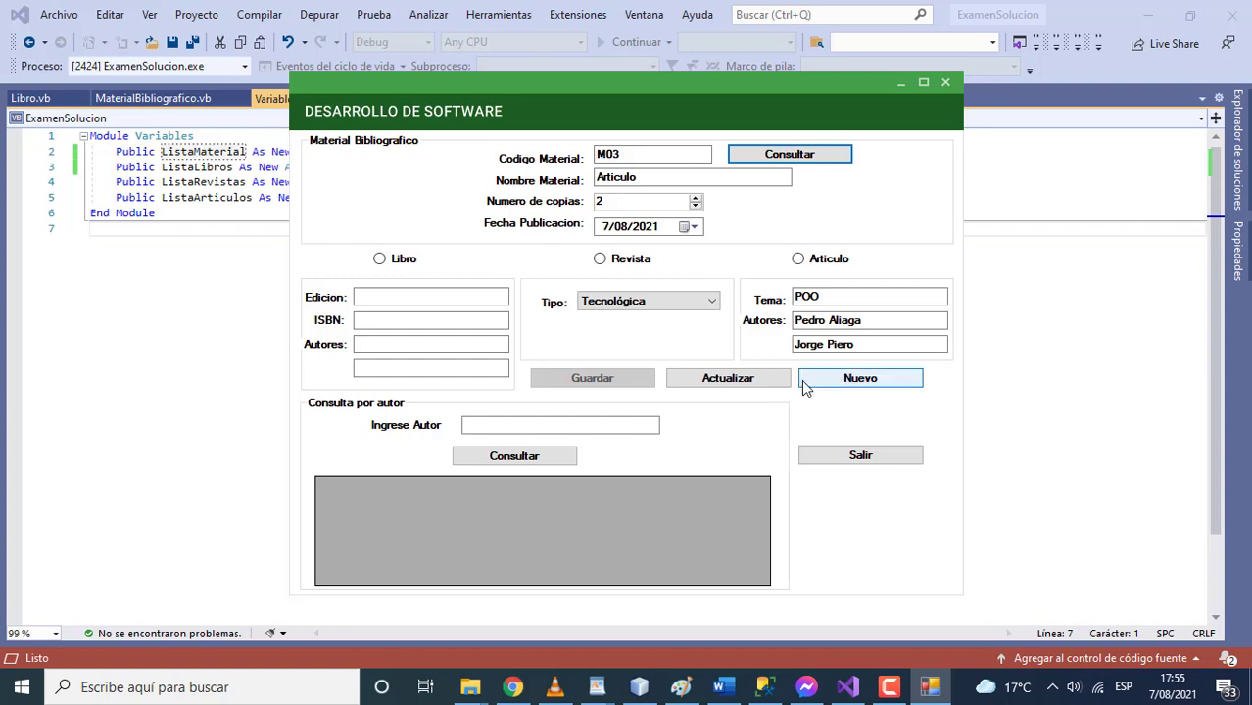
Start a new record for material M04 named Libro, choose the Libro type and set its edition to Segunda
{"action": "left_click", "coordinate": [802, 382]}
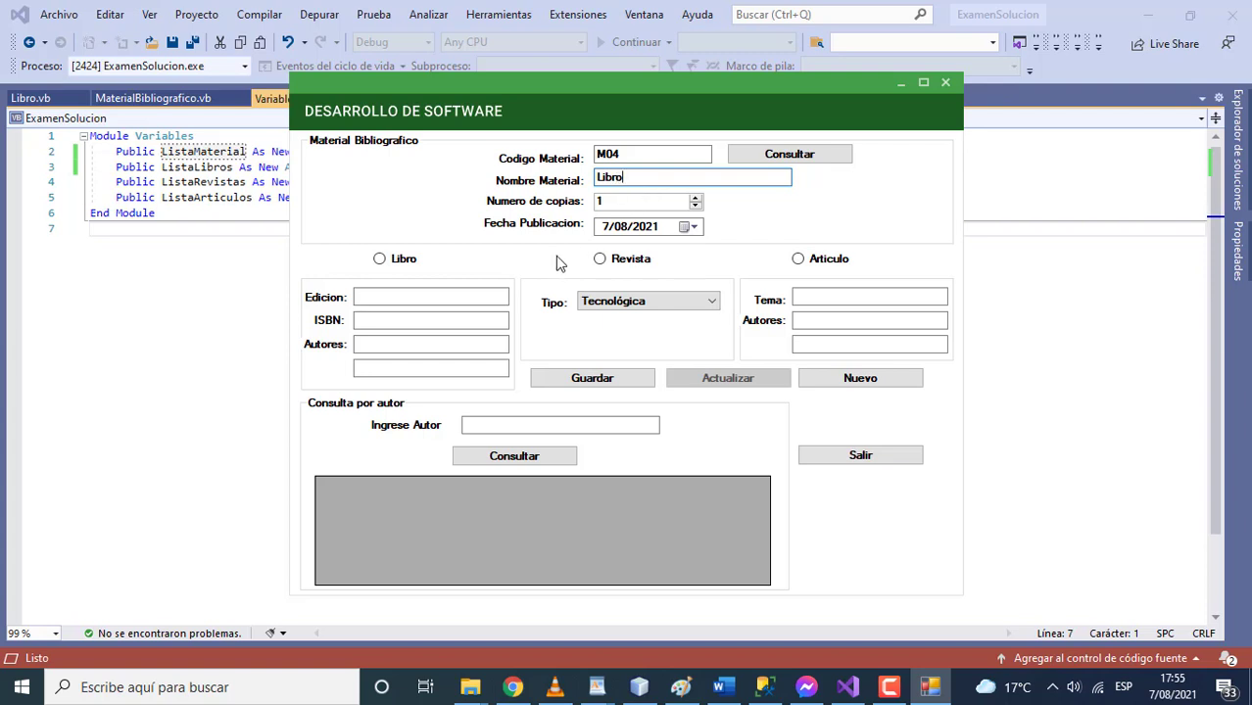
{"action": "left_click", "coordinate": [403, 263]}
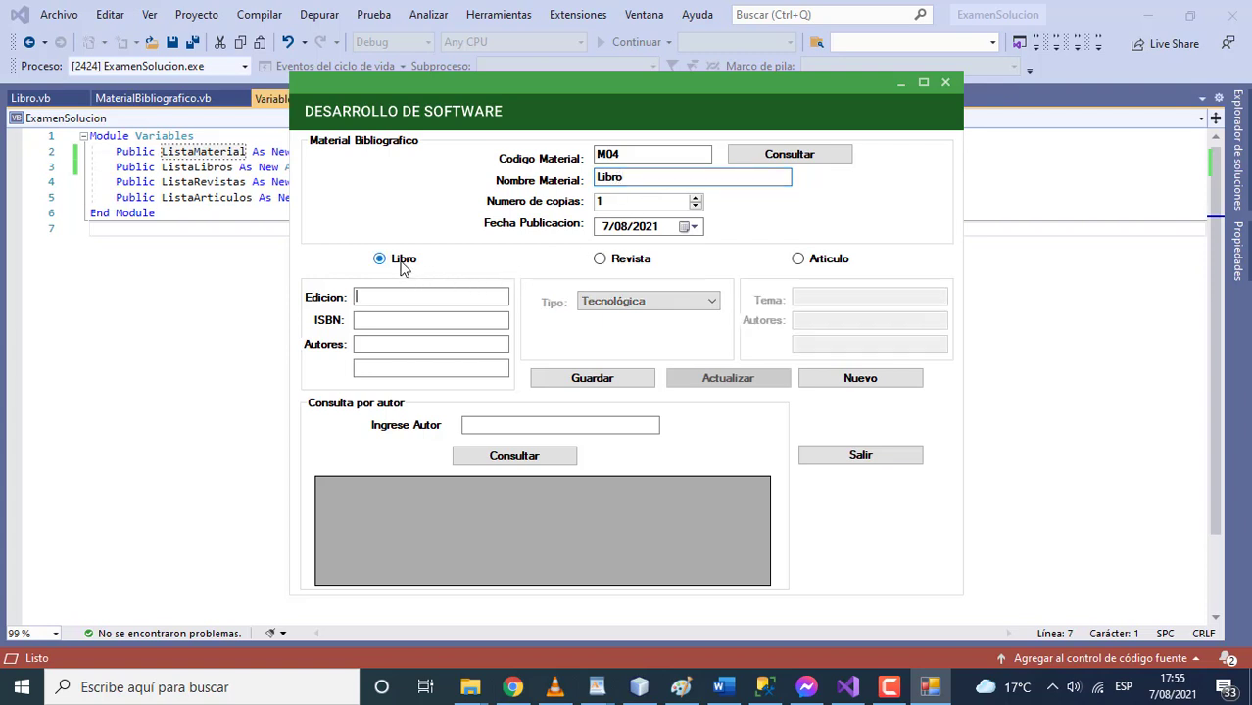
{"action": "type", "text": "4444"}
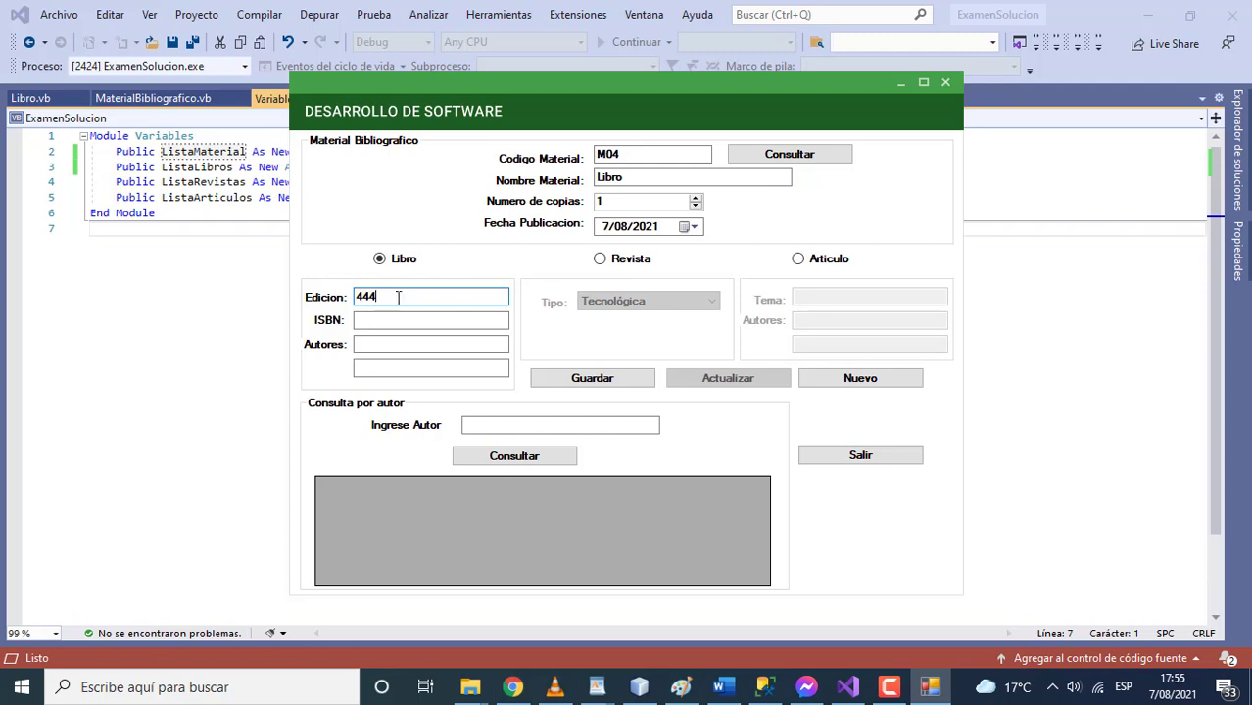
{"action": "left_click", "coordinate": [401, 321]}
{"action": "left_click", "coordinate": [400, 294]}
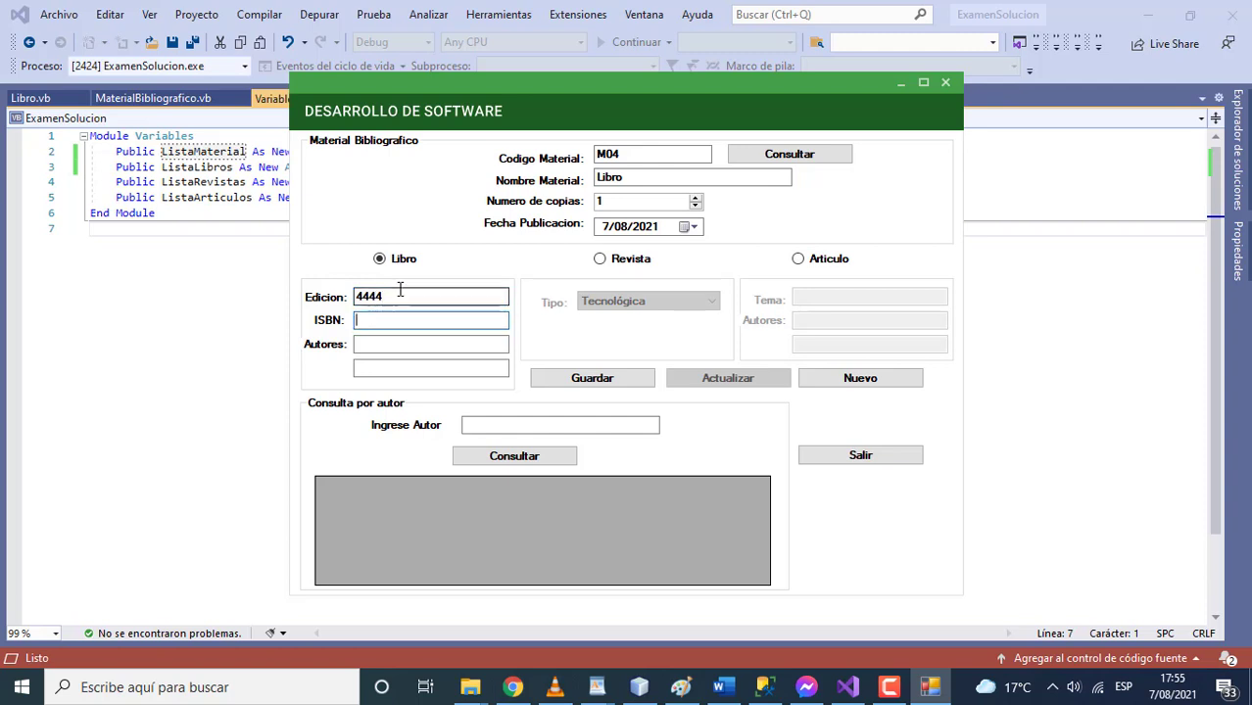
{"action": "left_click_drag", "start_coordinate": [385, 296], "coordinate": [358, 296]}
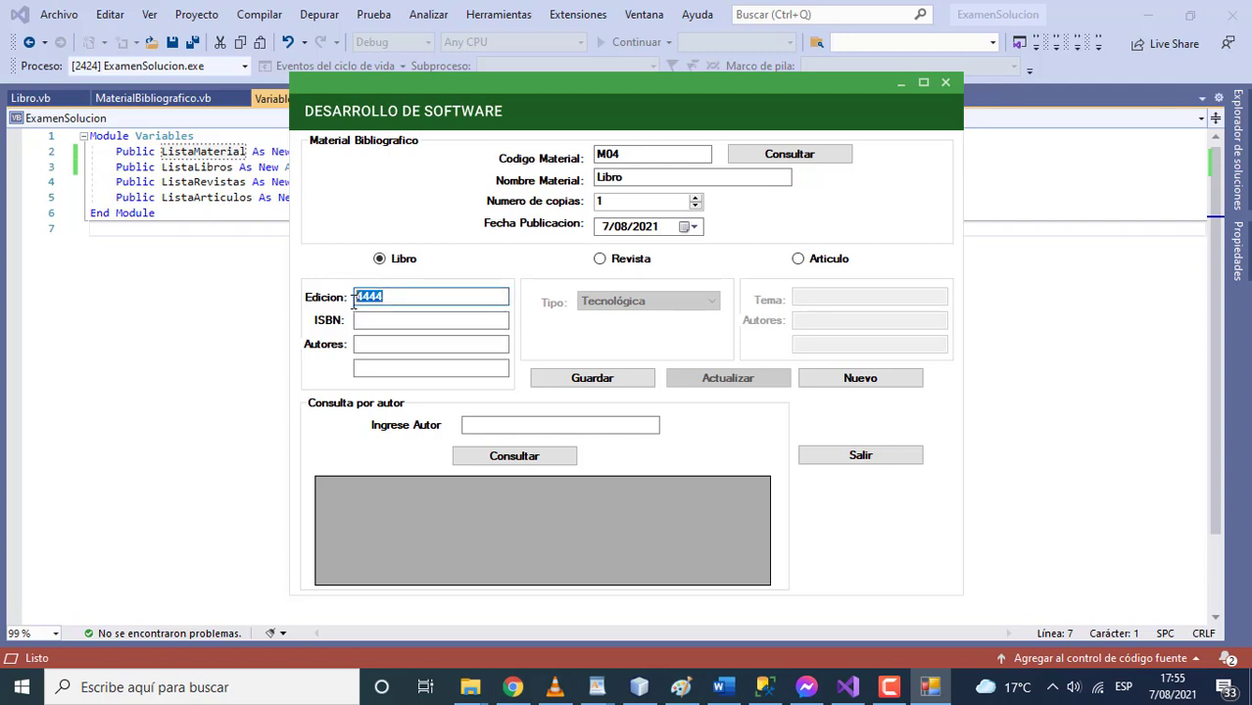
{"action": "type", "text": "SEgunda"}
{"action": "left_click", "coordinate": [360, 296]}
{"action": "key", "text": "Delete"}
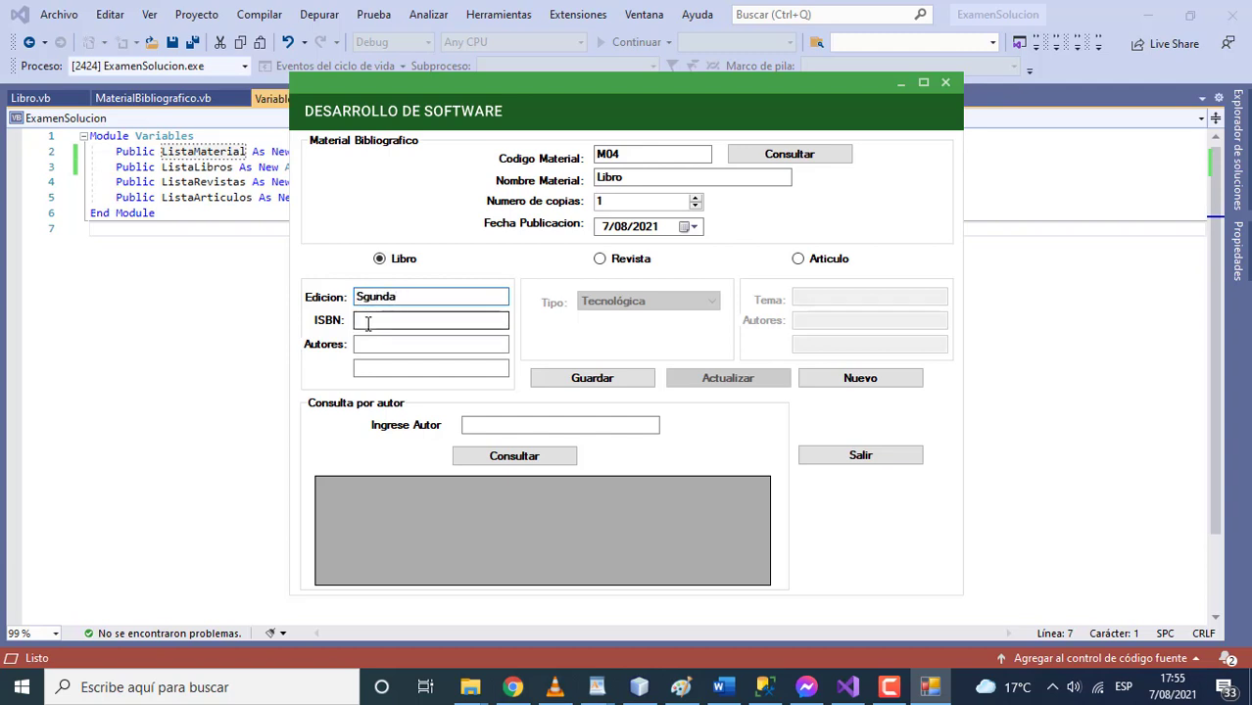
{"action": "type", "text": "e"}
Enter ISBN 6666 and the names of two authors for book M04, and save the record
{"action": "left_click", "coordinate": [387, 321]}
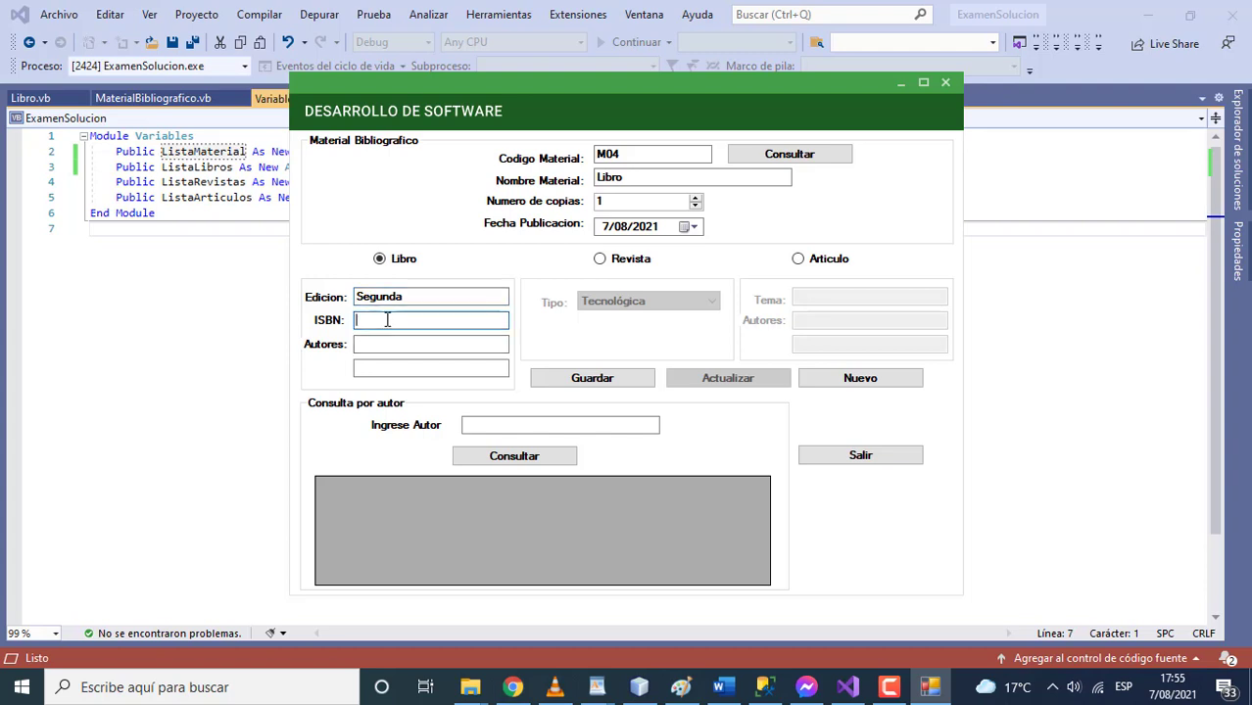
{"action": "type", "text": "6666"}
{"action": "left_click", "coordinate": [393, 342]}
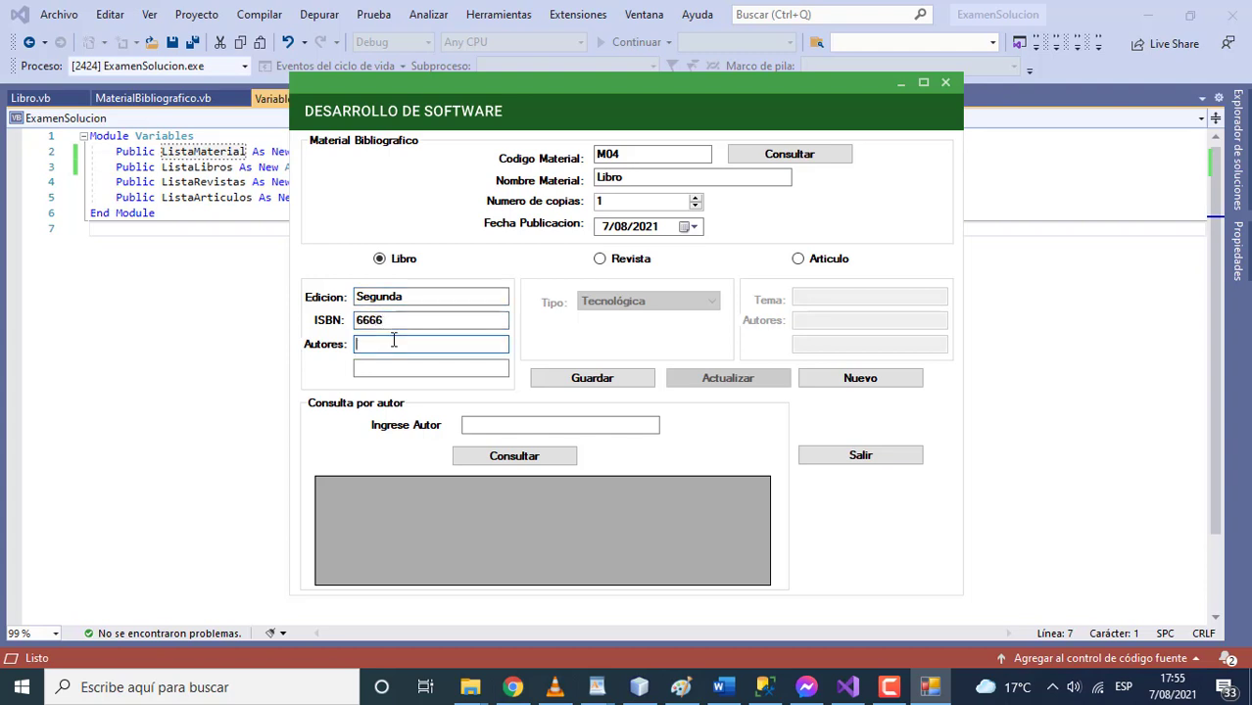
{"action": "type", "text": "Rosa Monge"}
{"action": "left_click", "coordinate": [393, 366]}
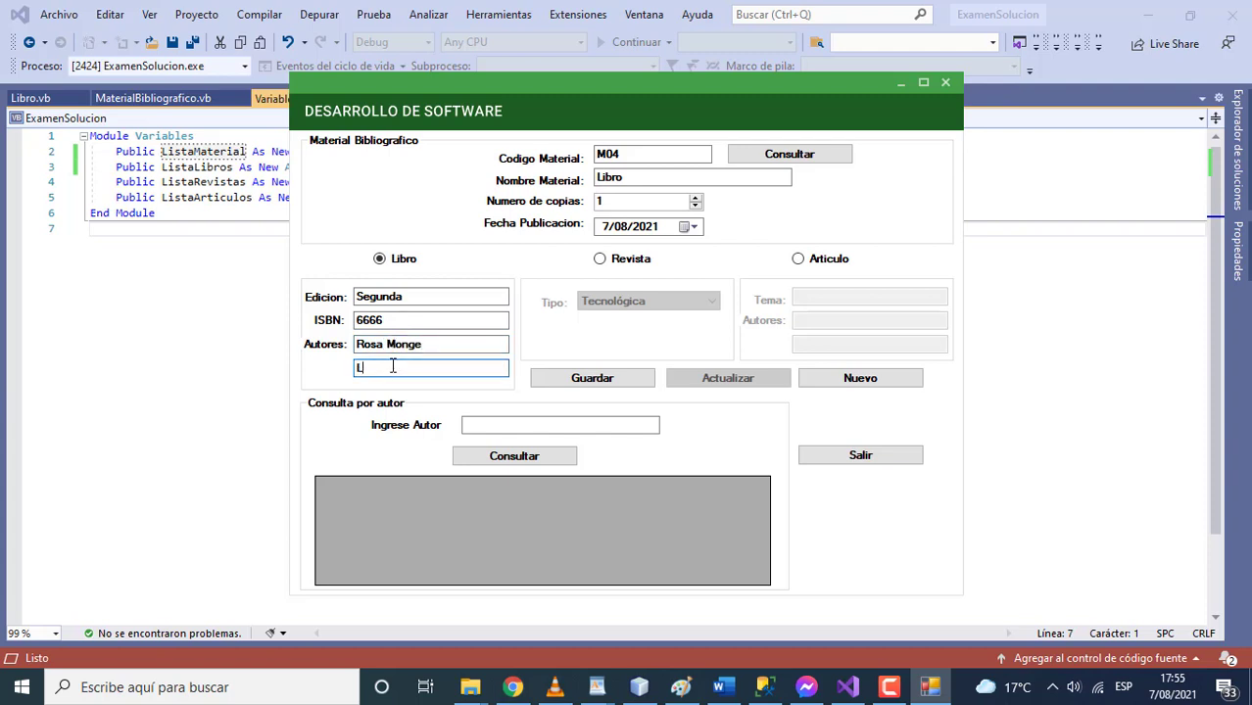
{"action": "type", "text": "Luis Poma"}
{"action": "left_click", "coordinate": [576, 382]}
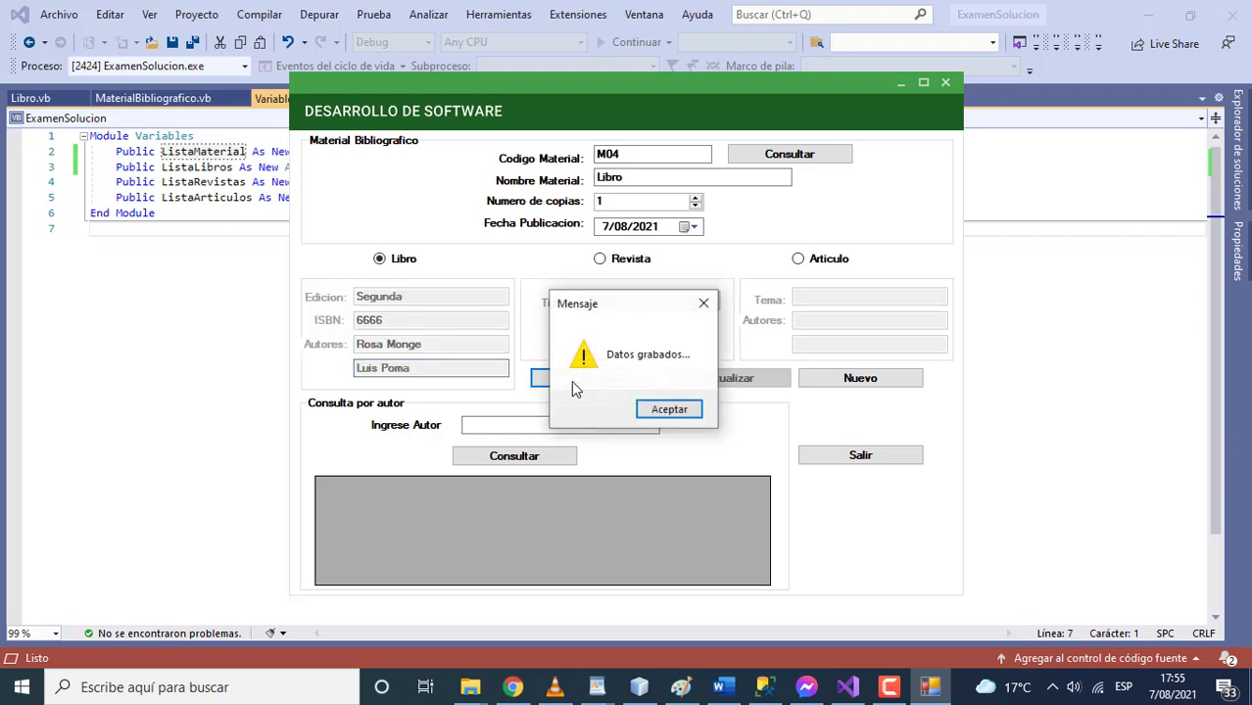
{"action": "left_click", "coordinate": [670, 409]}
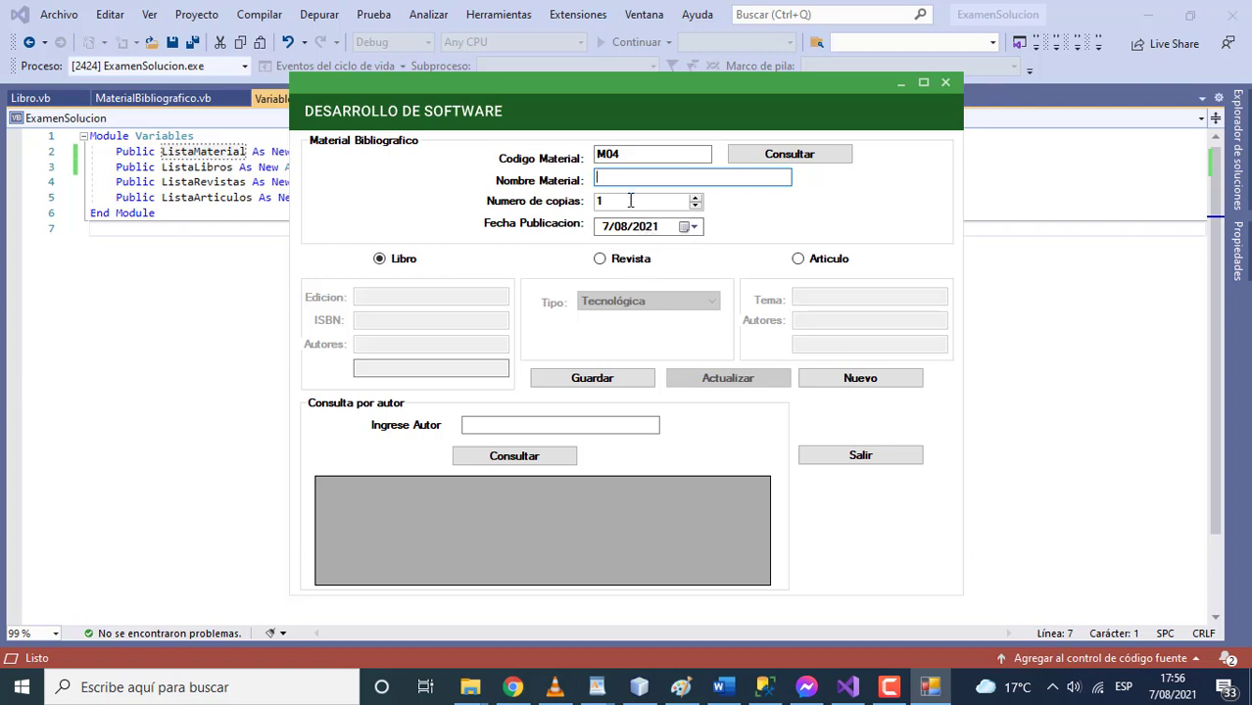
Look up material M01 and query the materials by its first author's name
{"action": "left_click", "coordinate": [629, 157]}
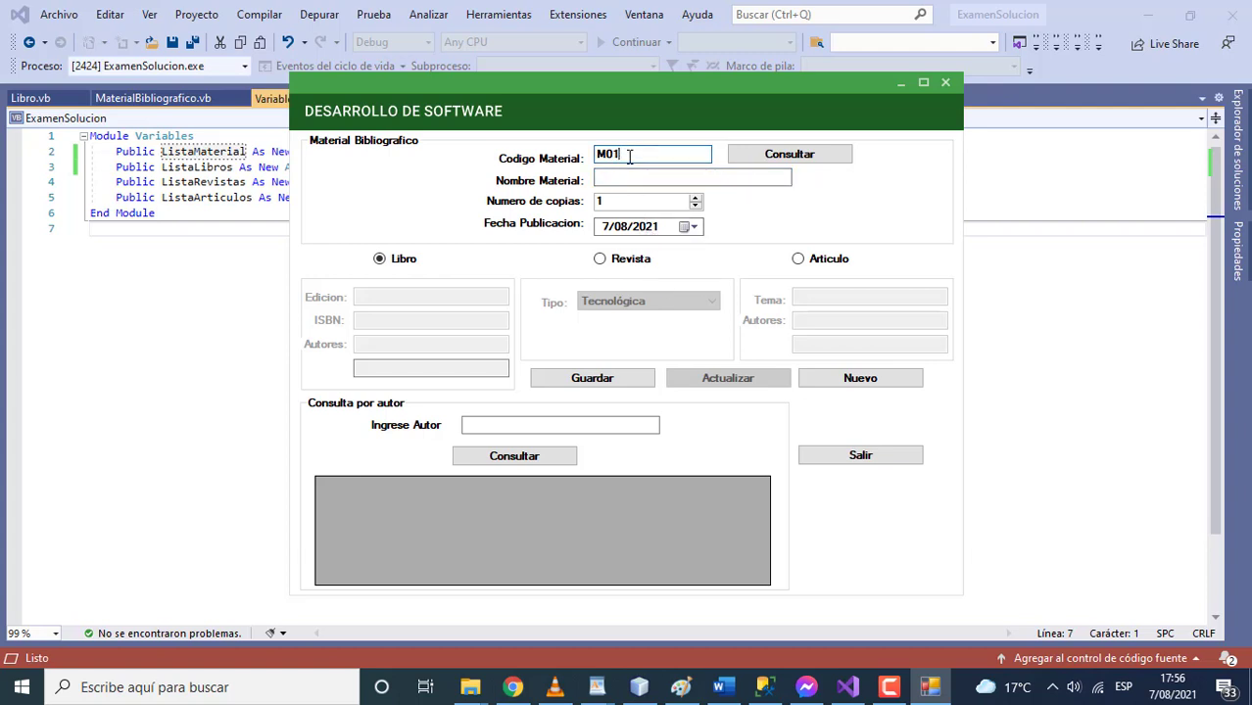
{"action": "left_click", "coordinate": [744, 155]}
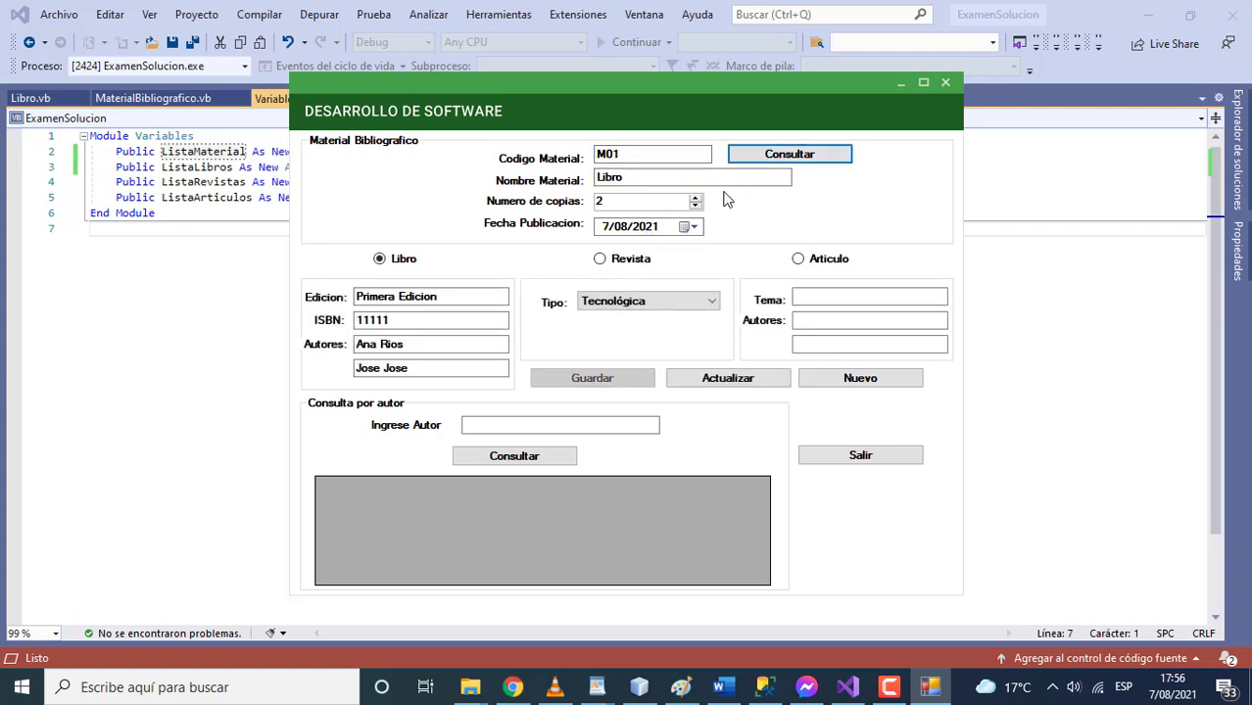
{"action": "left_click", "coordinate": [520, 429]}
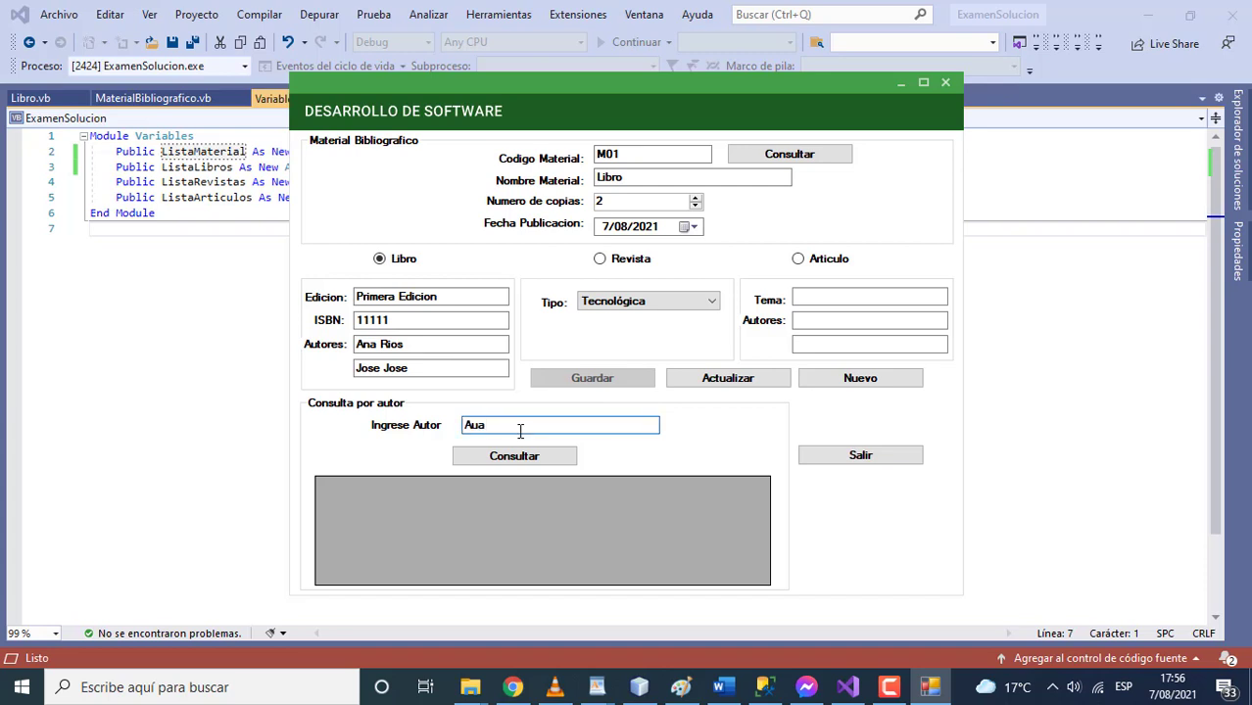
{"action": "type", "text": "Aua Rios"}
{"action": "left_click", "coordinate": [479, 424]}
{"action": "key", "text": "BackSpace"}
{"action": "type", "text": "n"}
{"action": "left_click", "coordinate": [502, 459]}
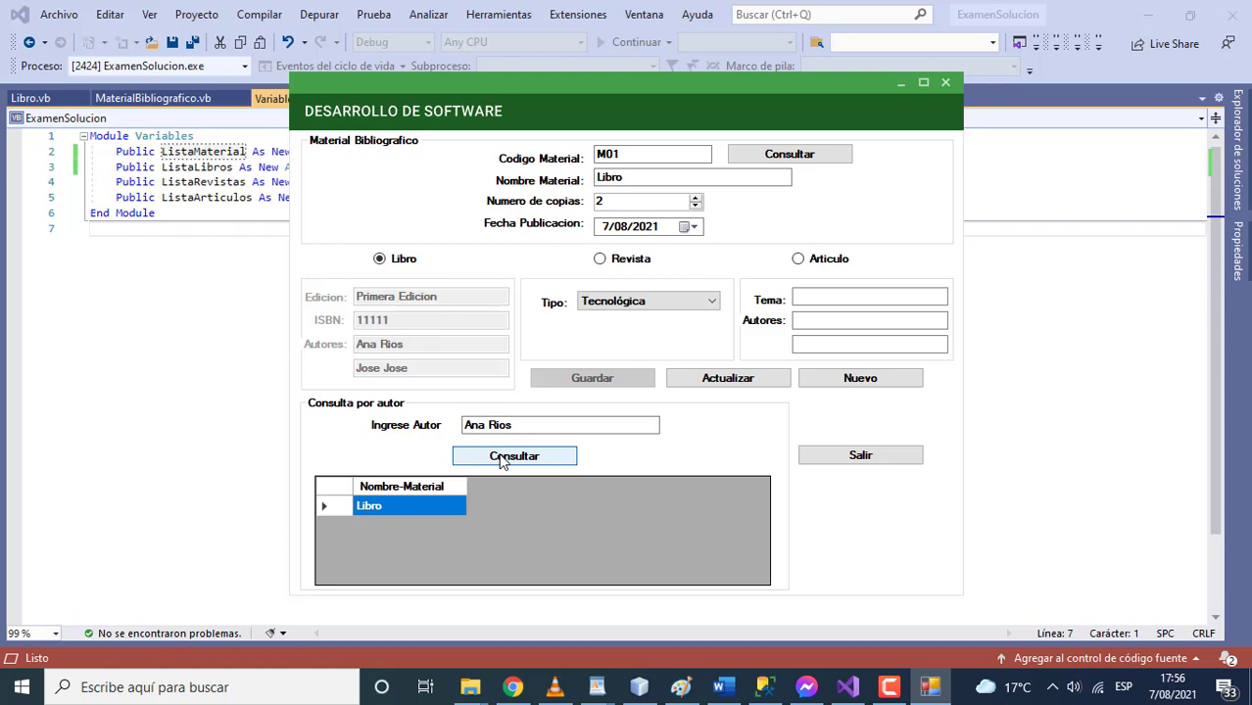
Reset the form, look up material M04 and query the materials by its first author's name
{"action": "left_click", "coordinate": [826, 382]}
{"action": "left_click", "coordinate": [626, 159]}
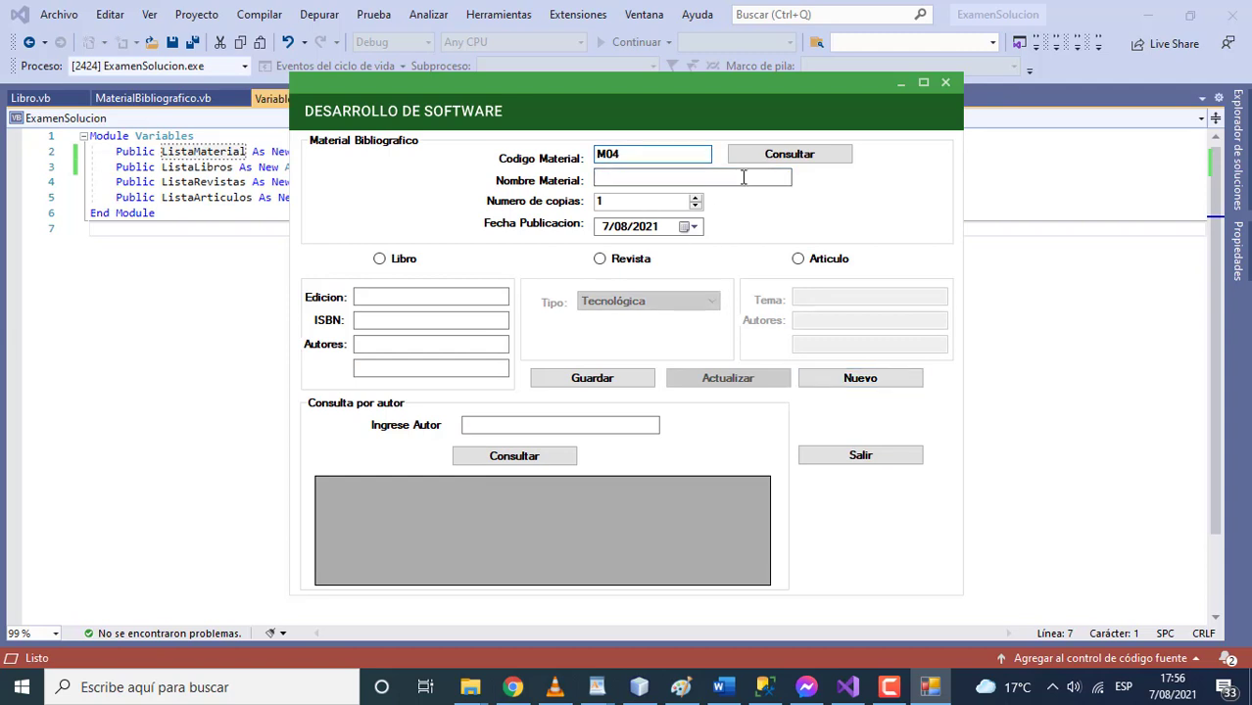
{"action": "left_click", "coordinate": [766, 158]}
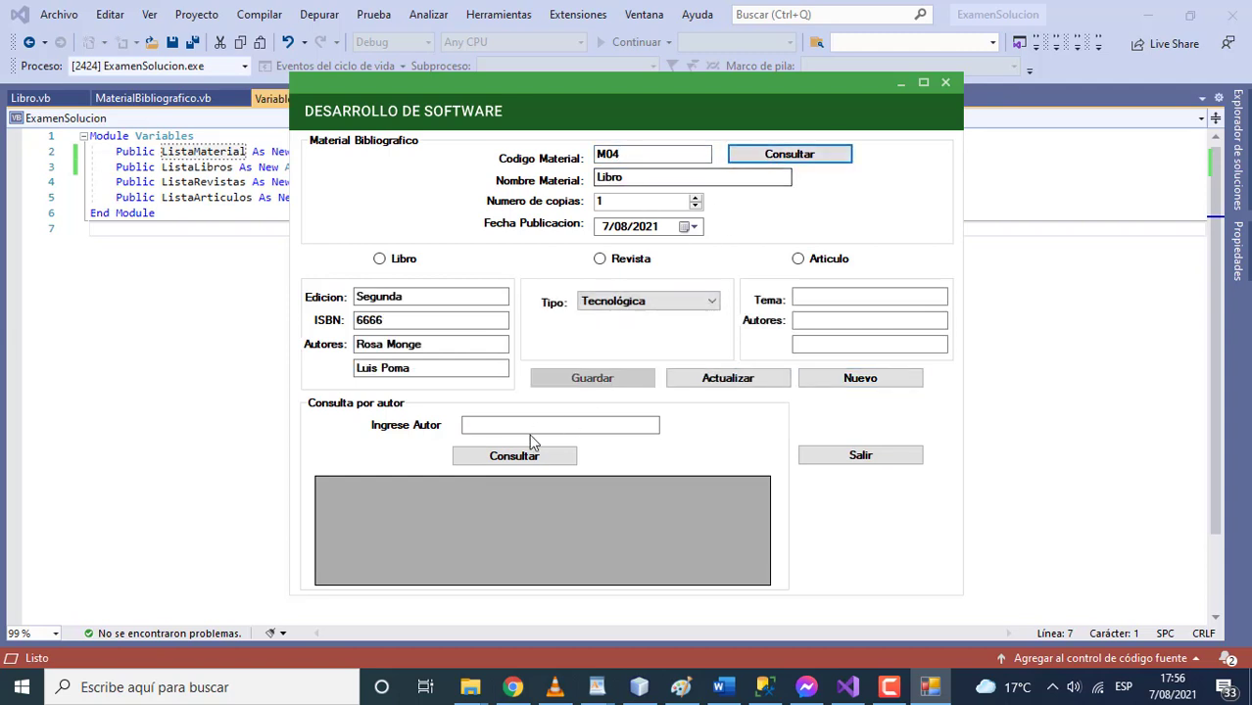
{"action": "left_click", "coordinate": [502, 427]}
{"action": "type", "text": "Rosa"}
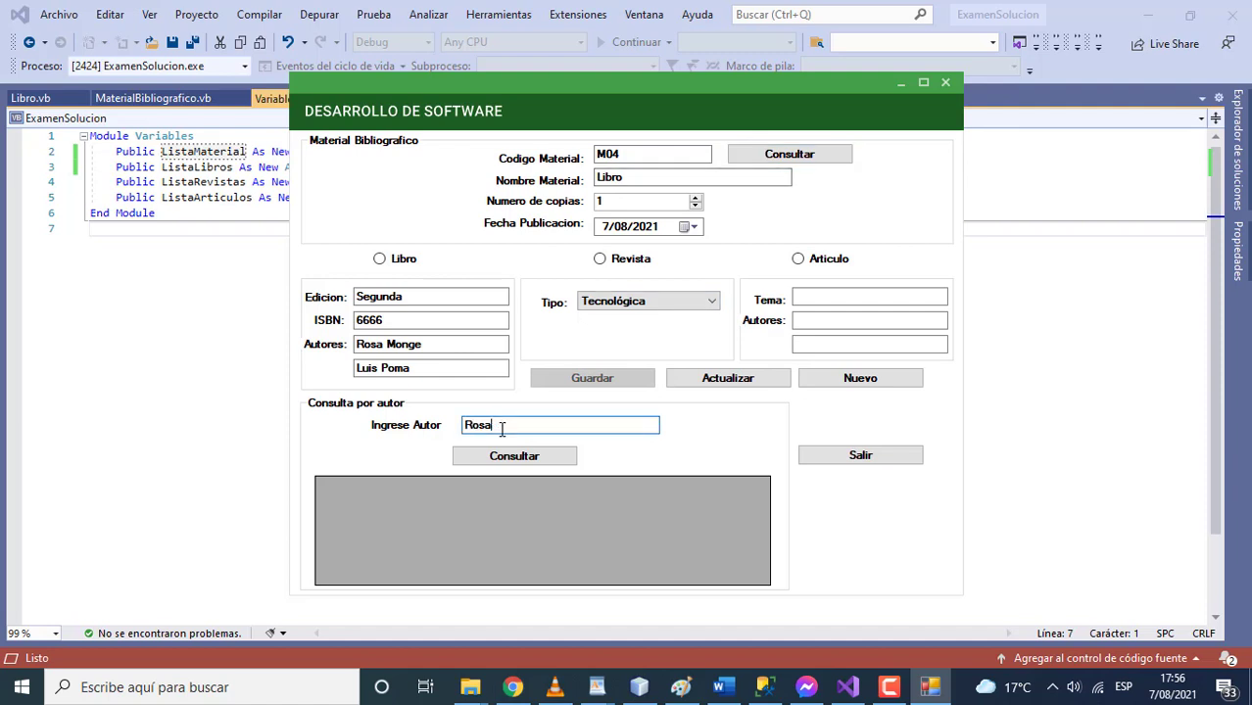
{"action": "type", "text": "aMonge"}
{"action": "left_click", "coordinate": [512, 463]}
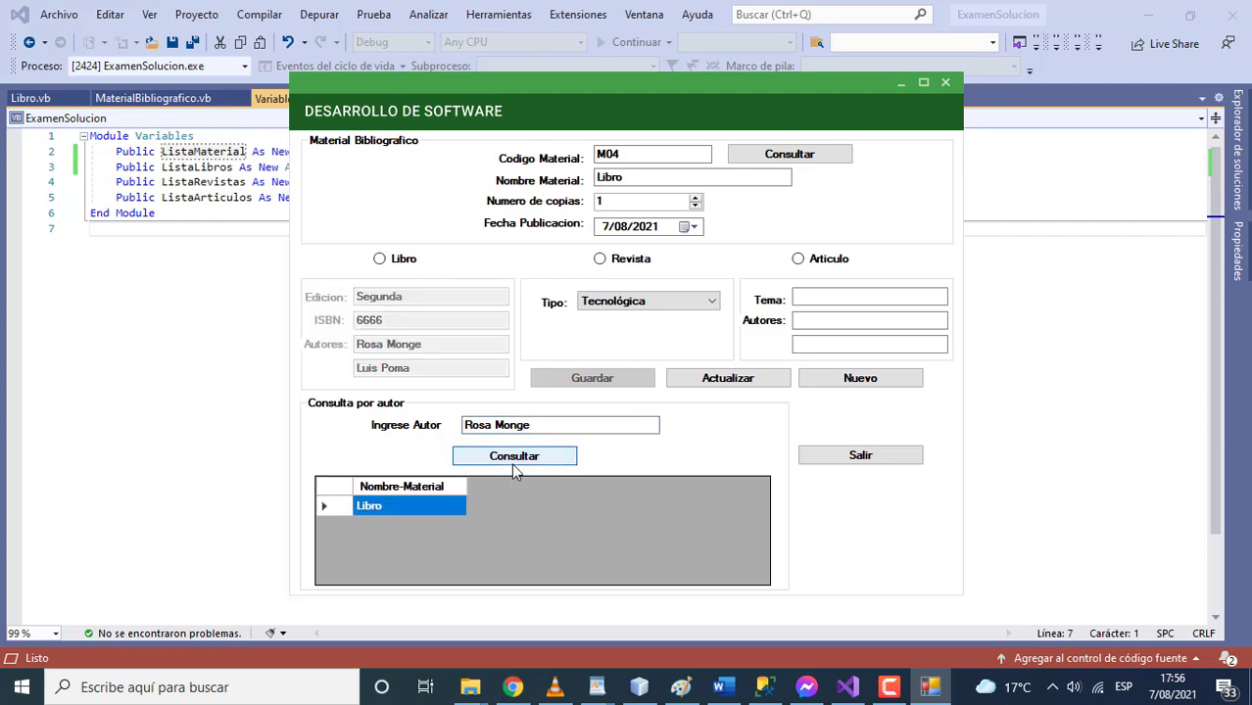
Reset the form, look up material M03 and query the materials by its second author's name
{"action": "left_click", "coordinate": [831, 379]}
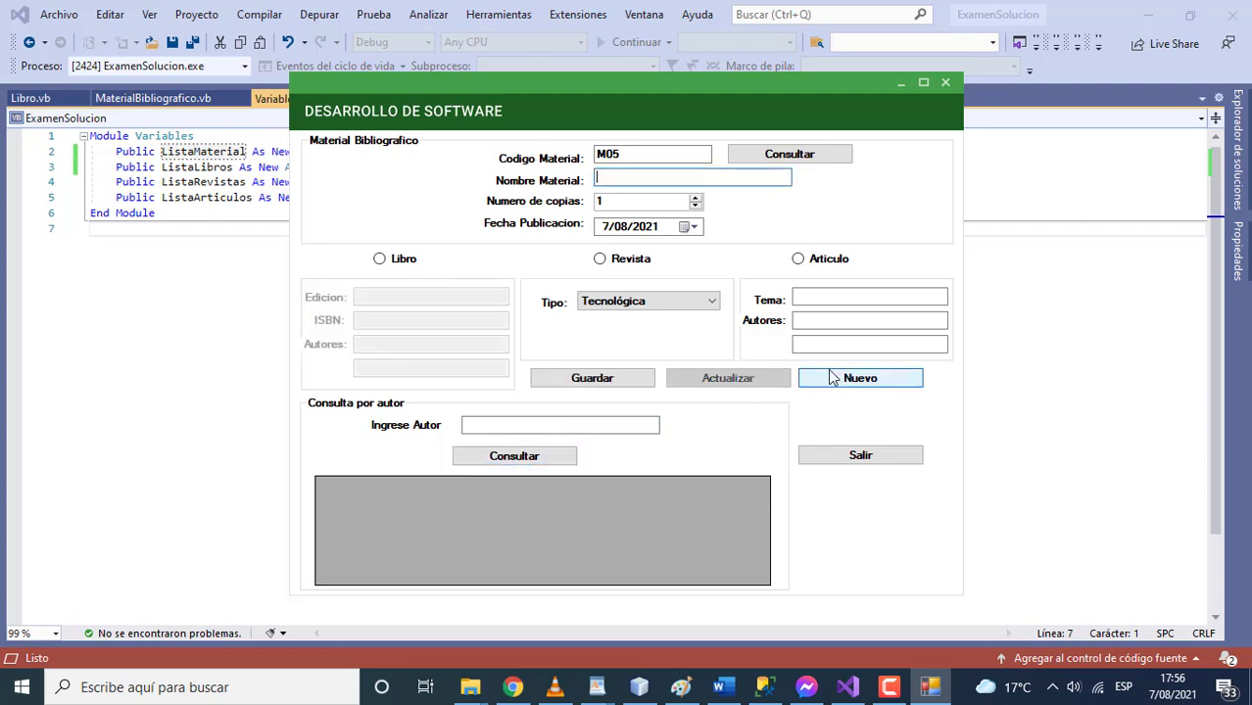
{"action": "left_click", "coordinate": [639, 160]}
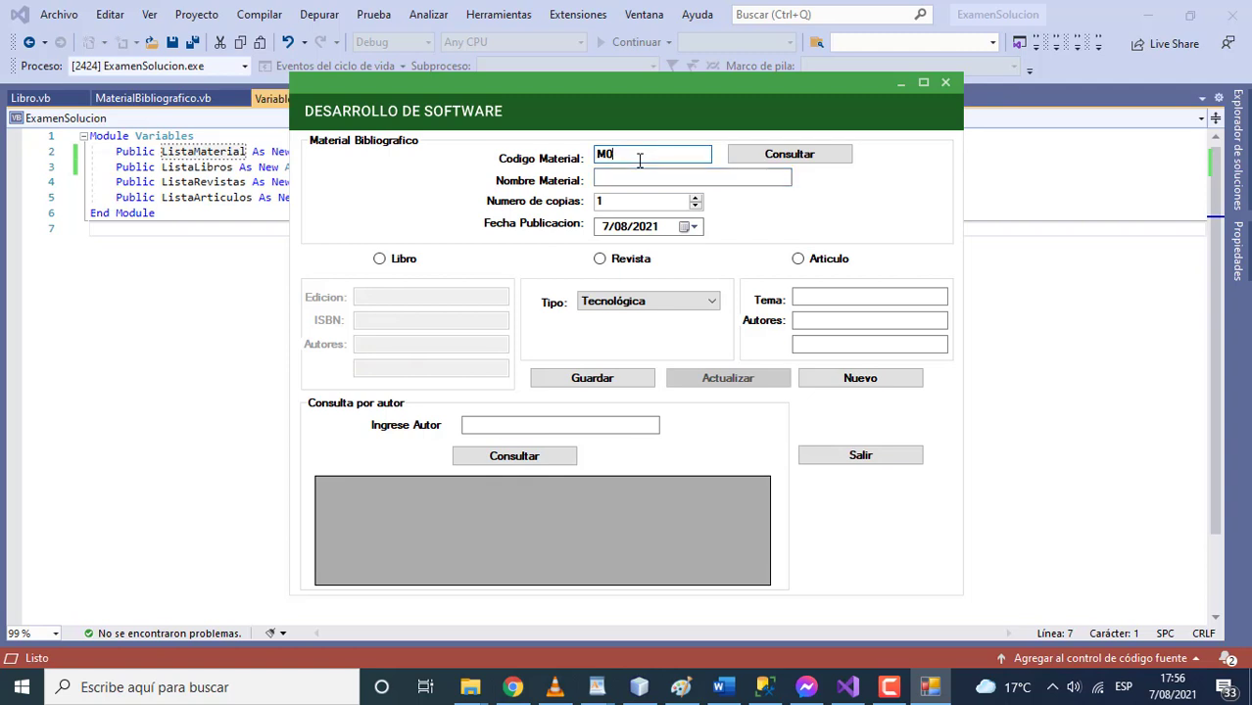
{"action": "left_click", "coordinate": [779, 162]}
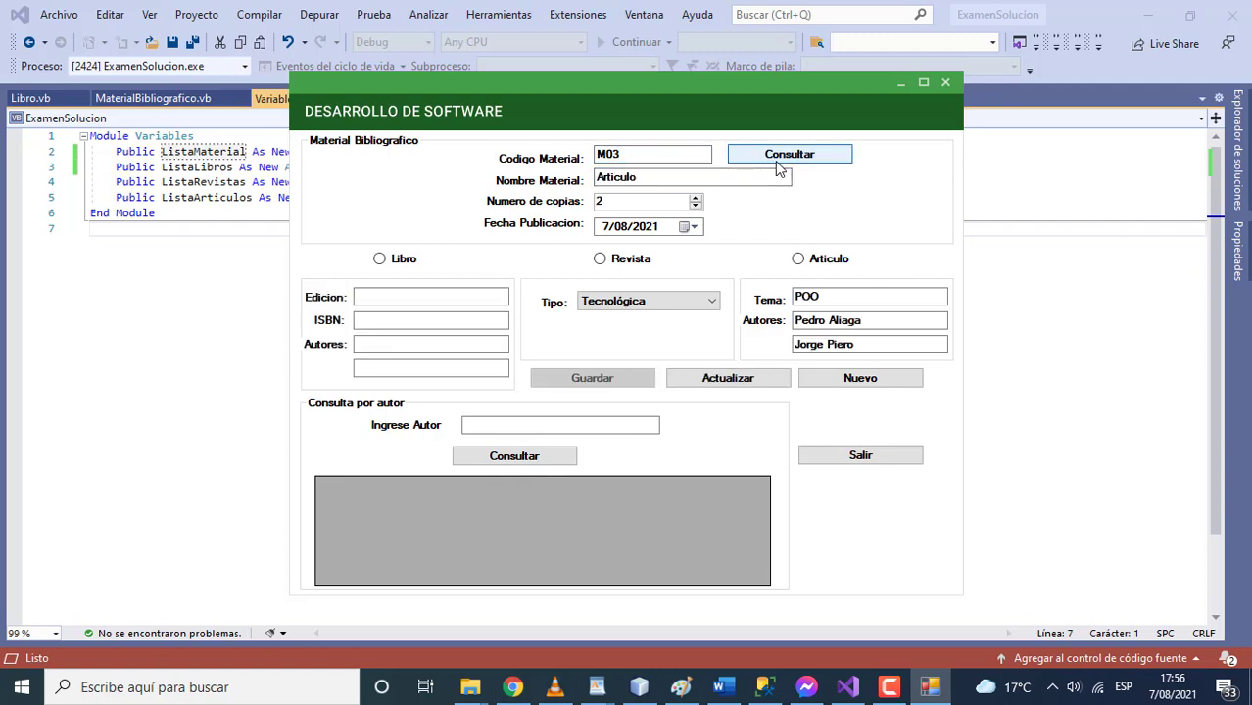
{"action": "left_click", "coordinate": [538, 424]}
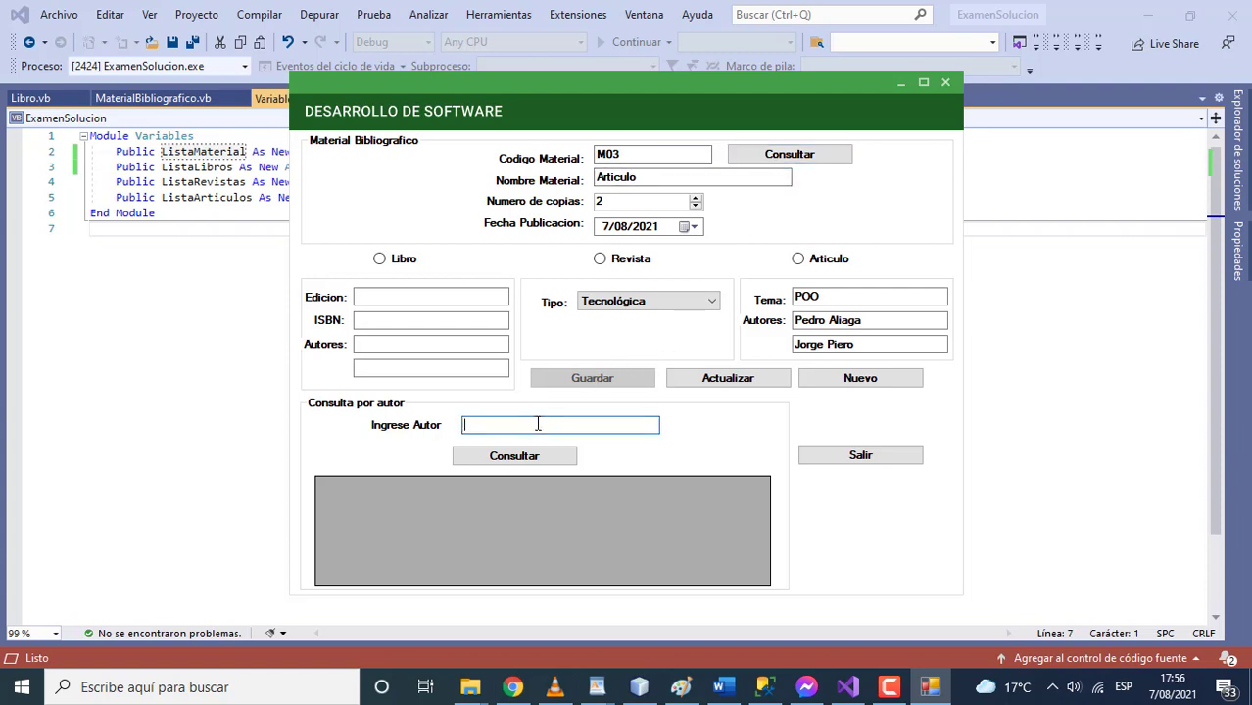
{"action": "type", "text": "Jorge Piero"}
{"action": "left_click", "coordinate": [544, 457]}
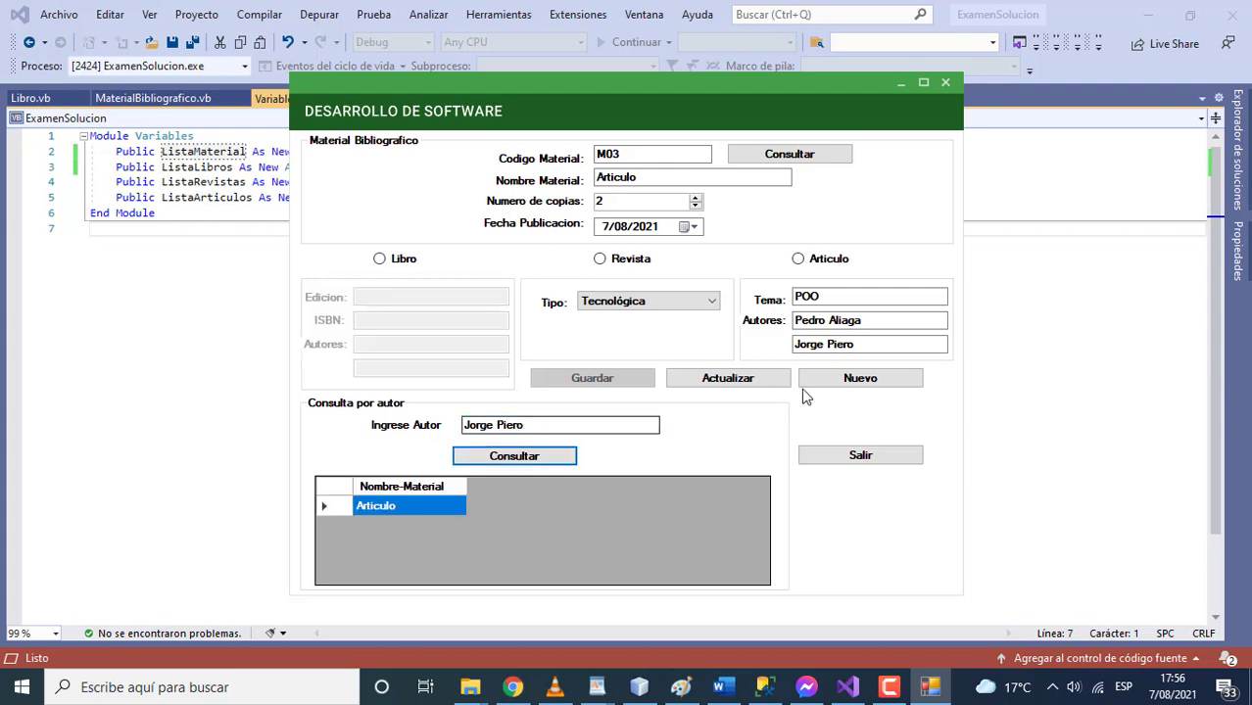
Clear the form for a new record and exit the running materials application
{"action": "left_click", "coordinate": [834, 384]}
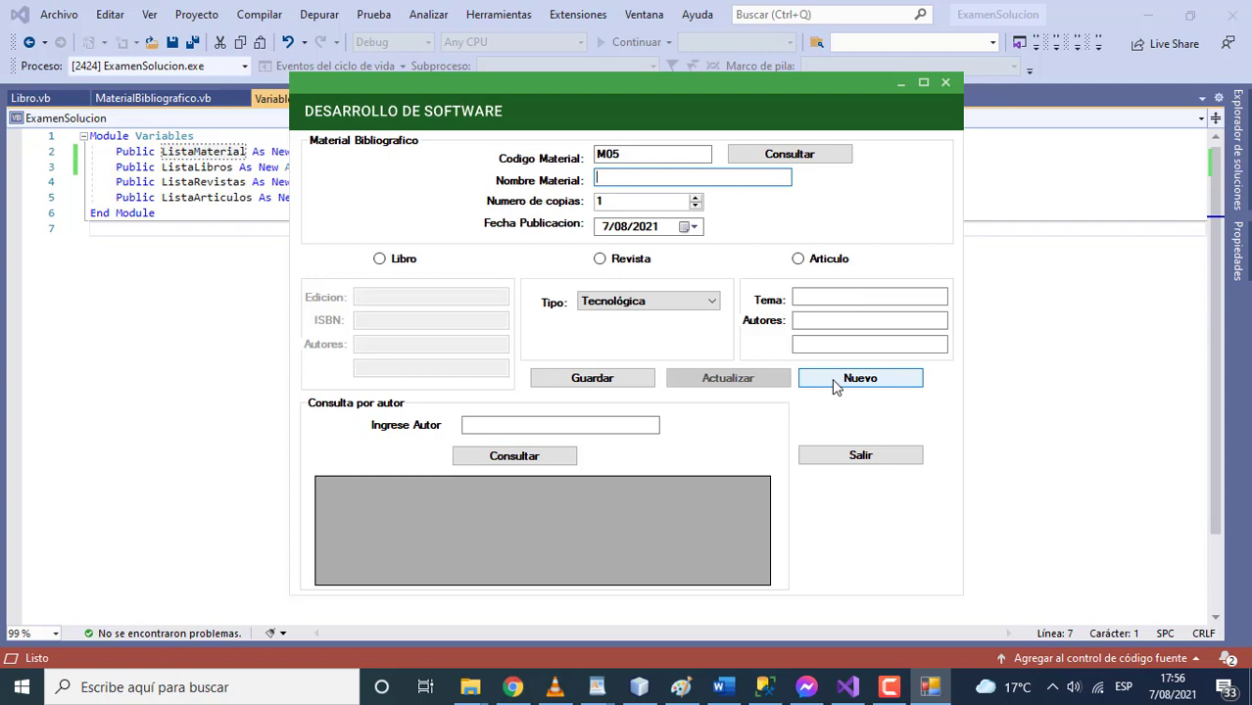
{"action": "left_click", "coordinate": [840, 458]}
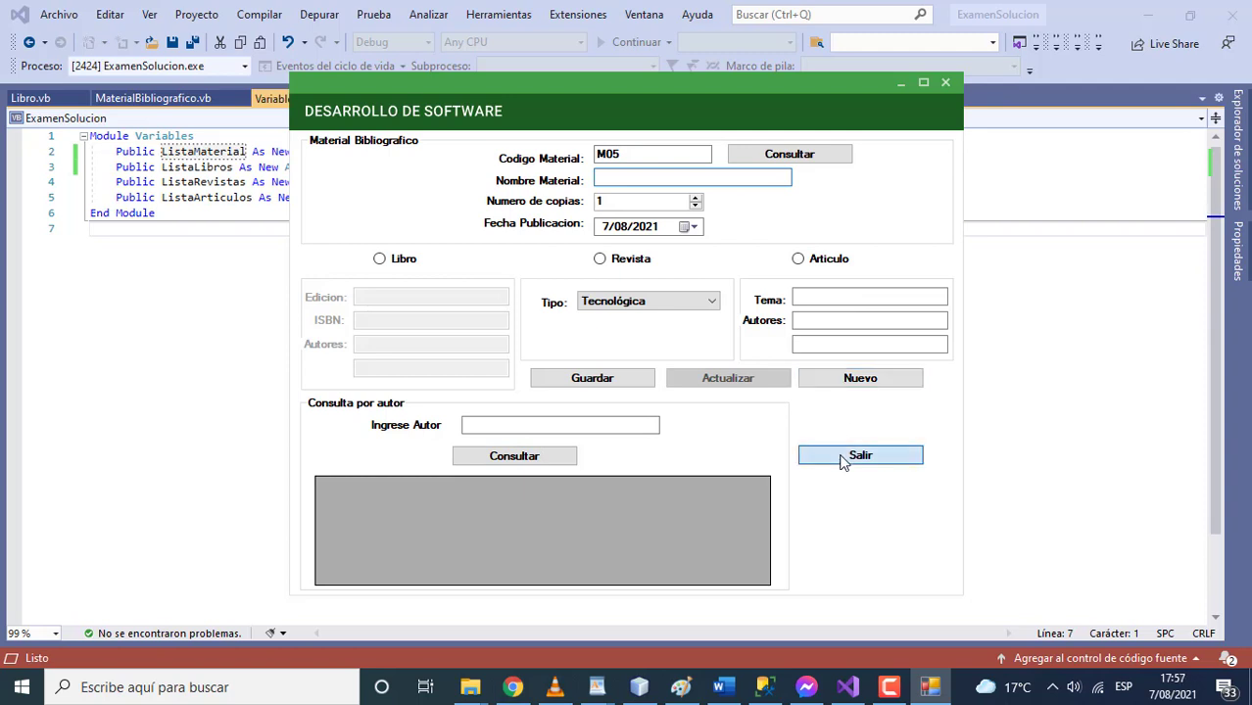
{"action": "left_click", "coordinate": [919, 685]}
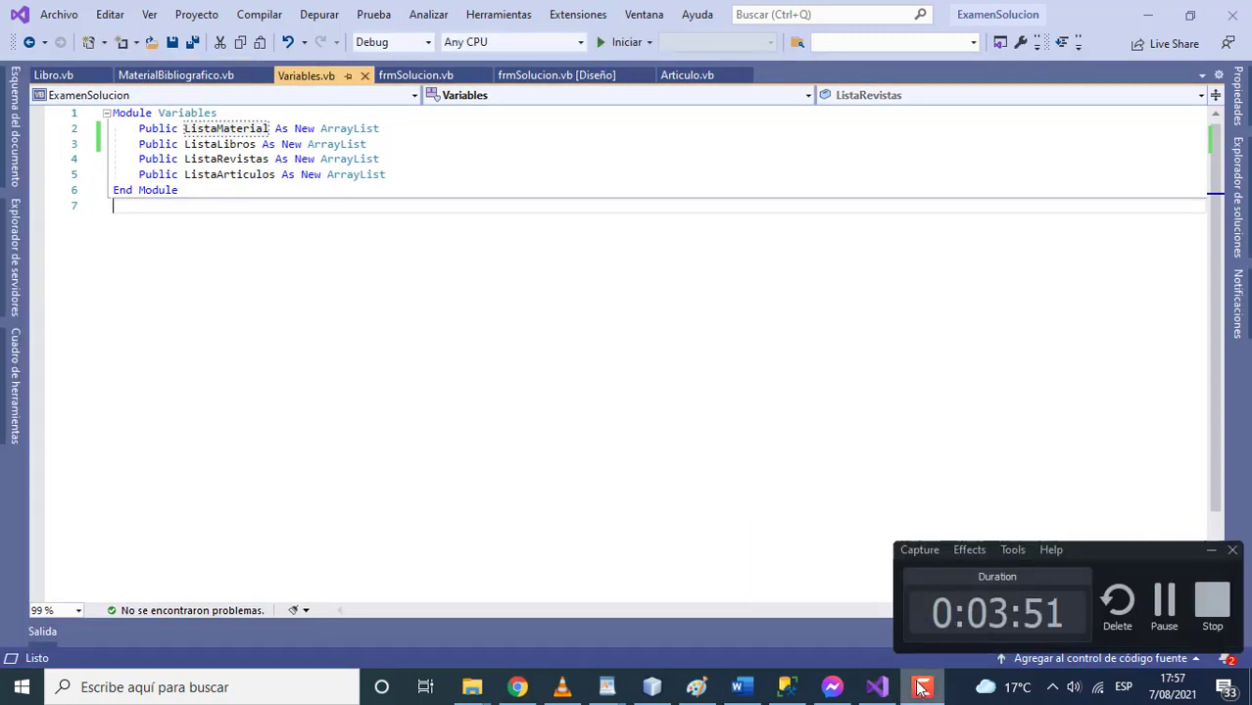